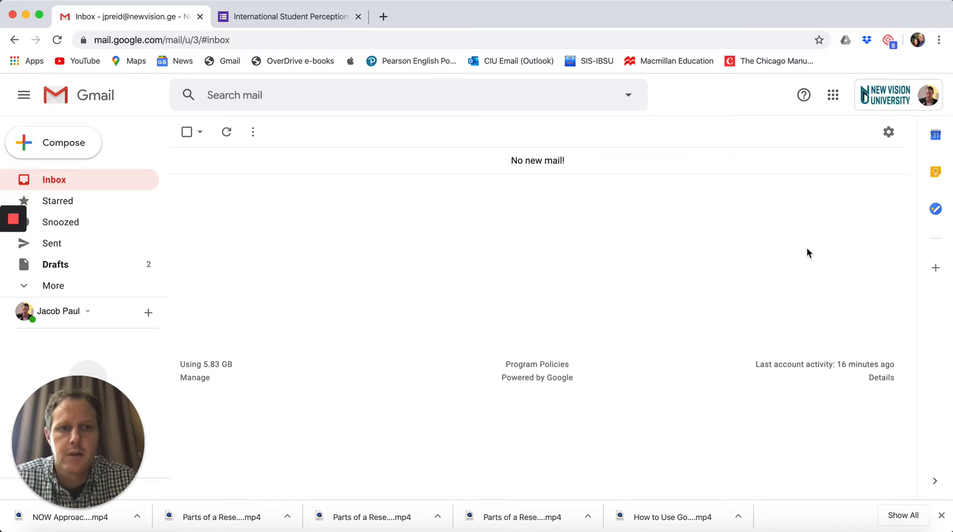
Open Google Drive from Gmail and create a new blank Google Forms form
left_click(834, 99)
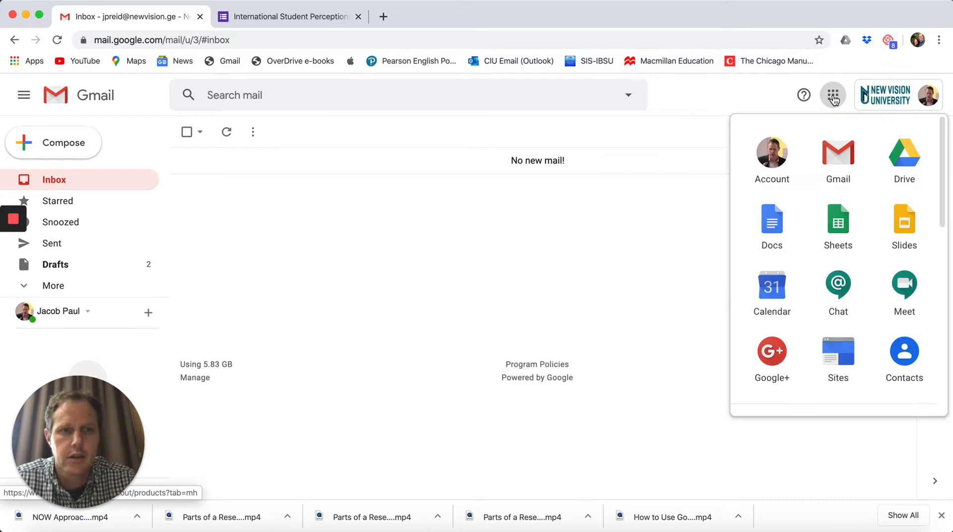
left_click(897, 164)
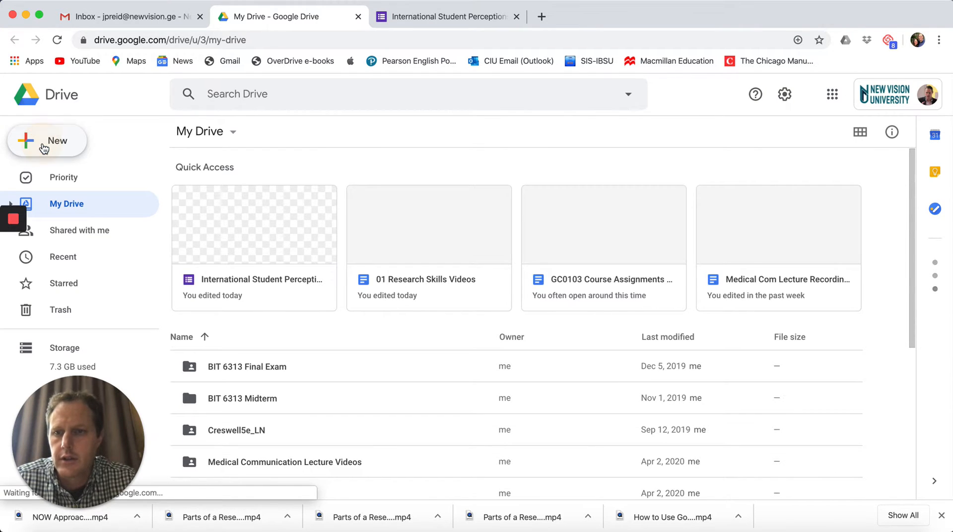
left_click(45, 145)
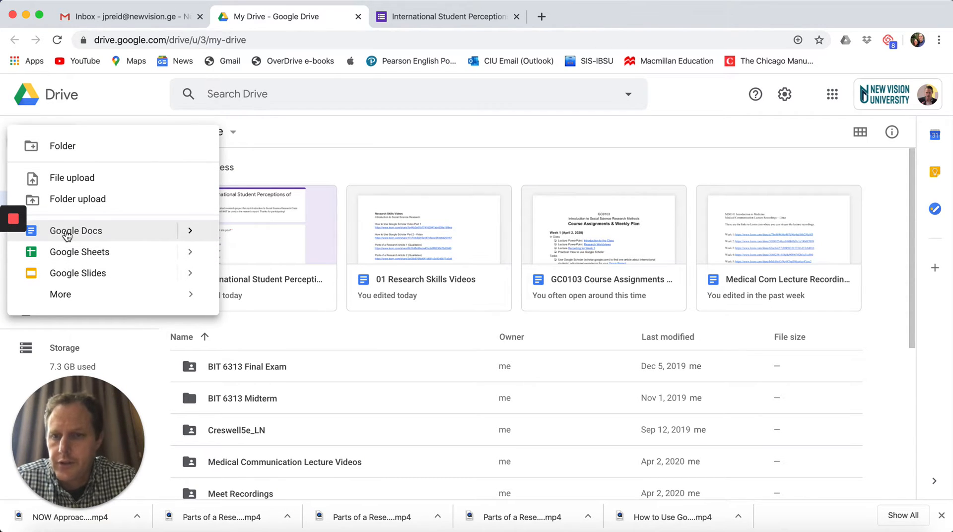
mouse_move(65, 296)
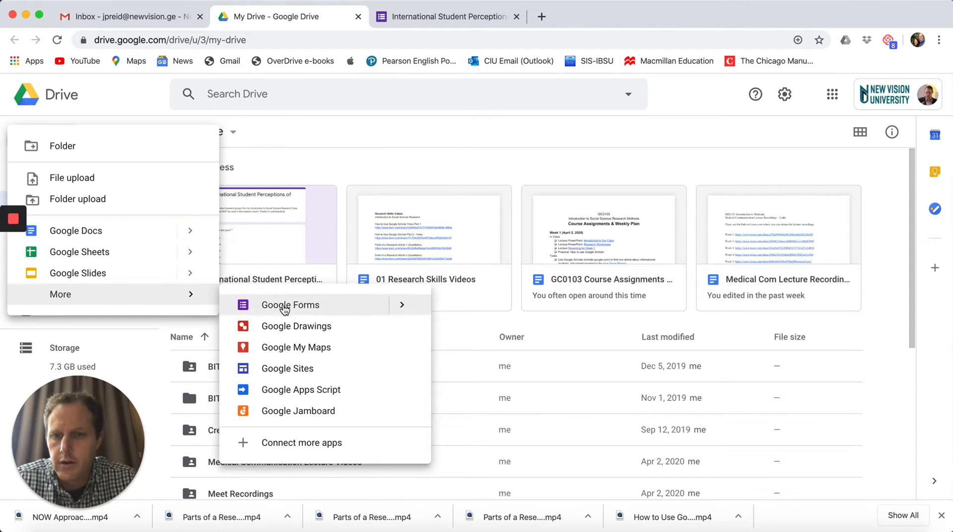
left_click(304, 309)
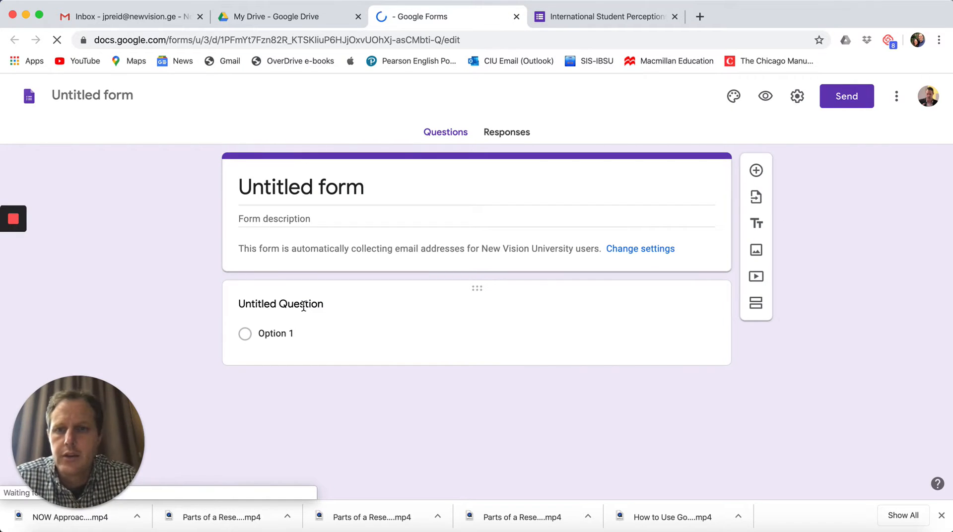
Replace the untitled form's heading with the title "International Student Research"
left_click(319, 183)
left_click(319, 183)
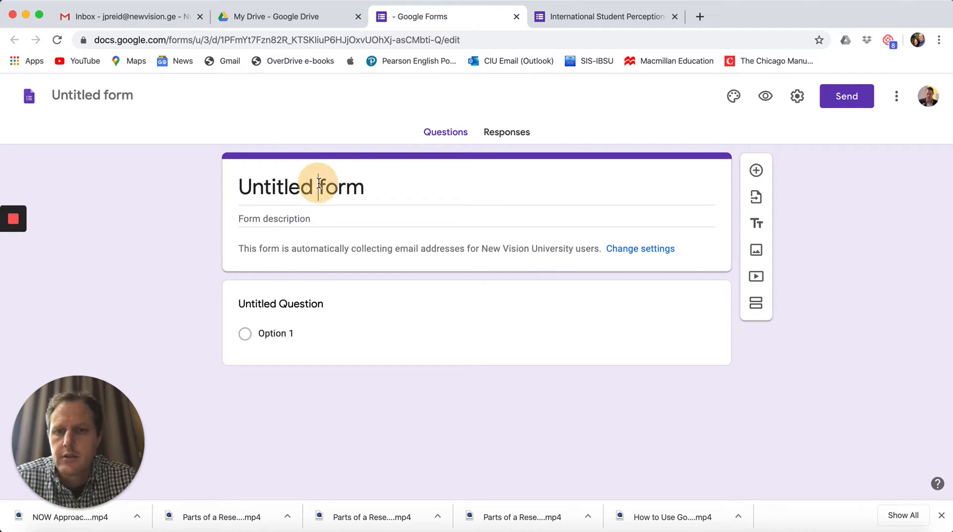
left_click(357, 184)
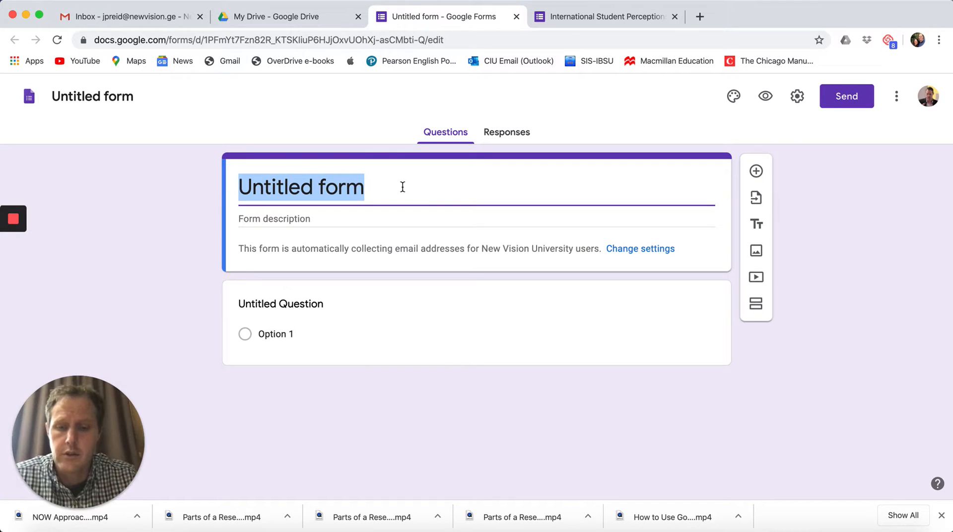
type("Intern")
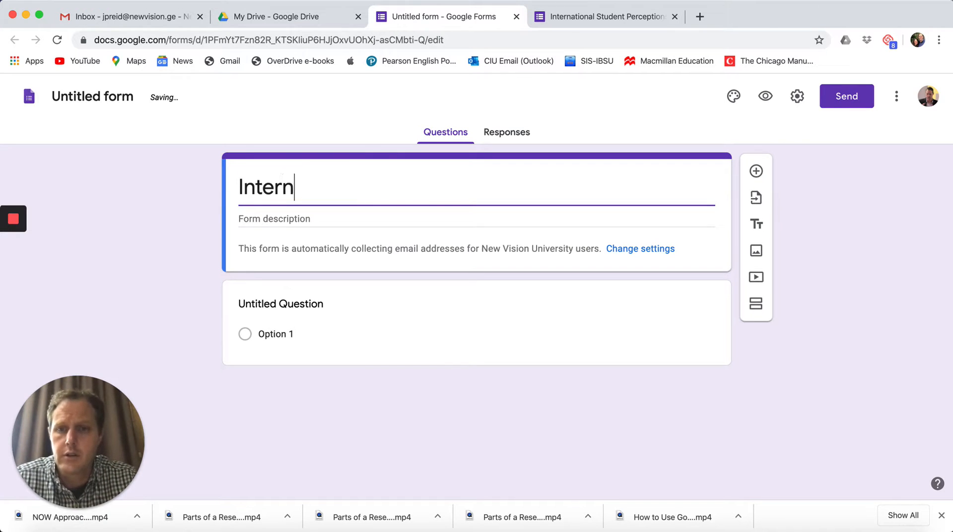
type("ational STuden")
key("BackSpace")
key("BackSpace")
key("BackSpace")
key("BackSpace")
key("BackSpace")
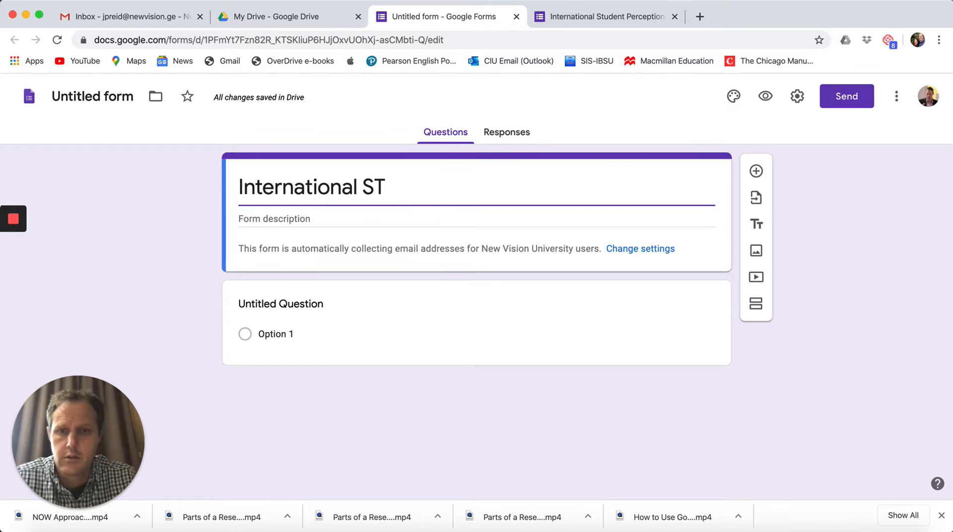
type("tudent Resar")
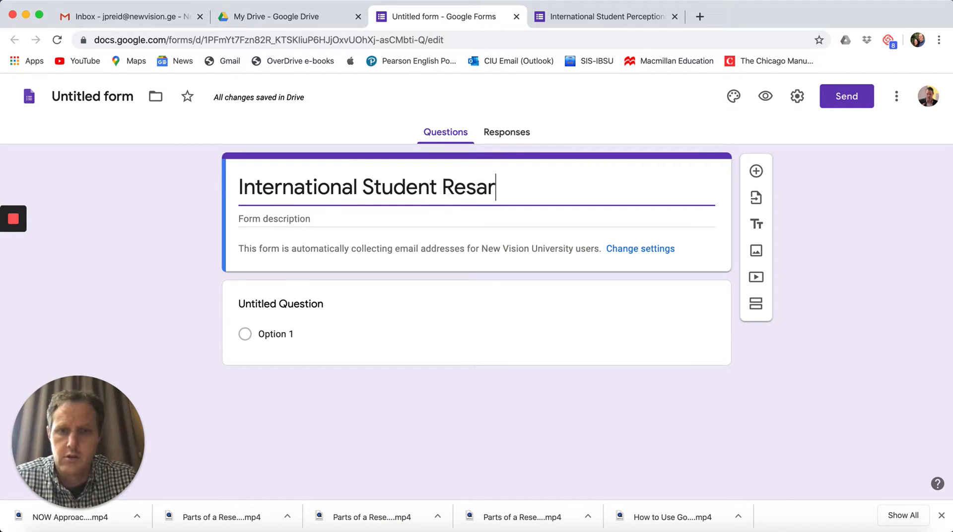
key("BackSpace")
key("BackSpace")
type("earch")
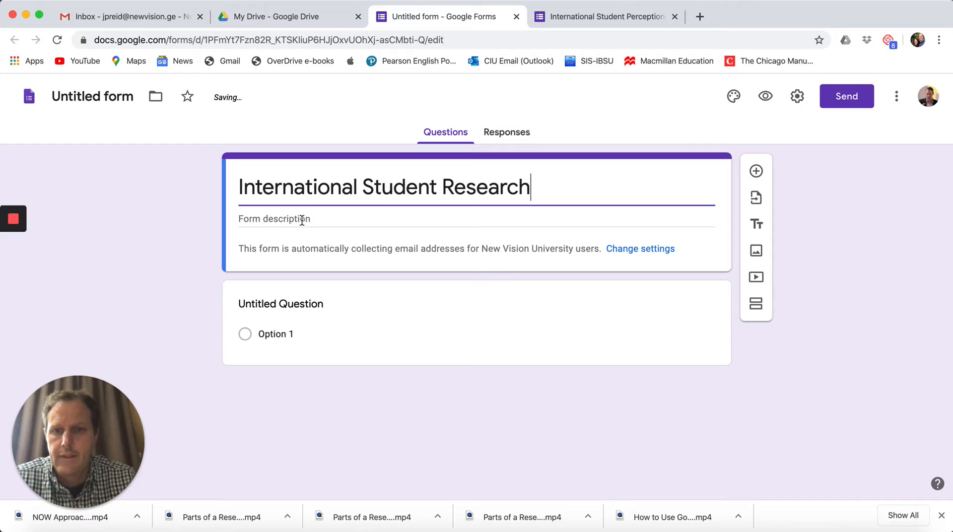
Copy the description paragraph from the "International Student Perceptions of NVU" form and paste it as the new form's description
left_click(302, 220)
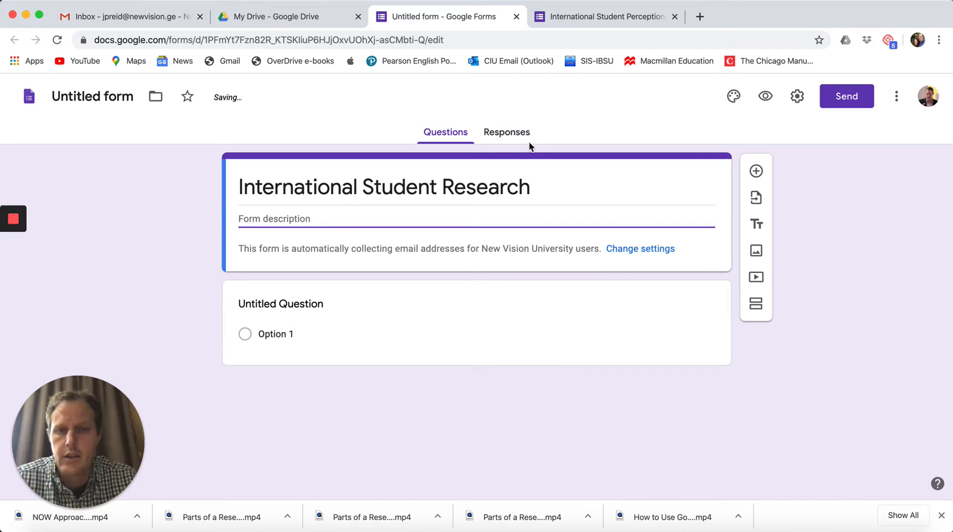
left_click(577, 16)
scroll(318, 186, "up", 10)
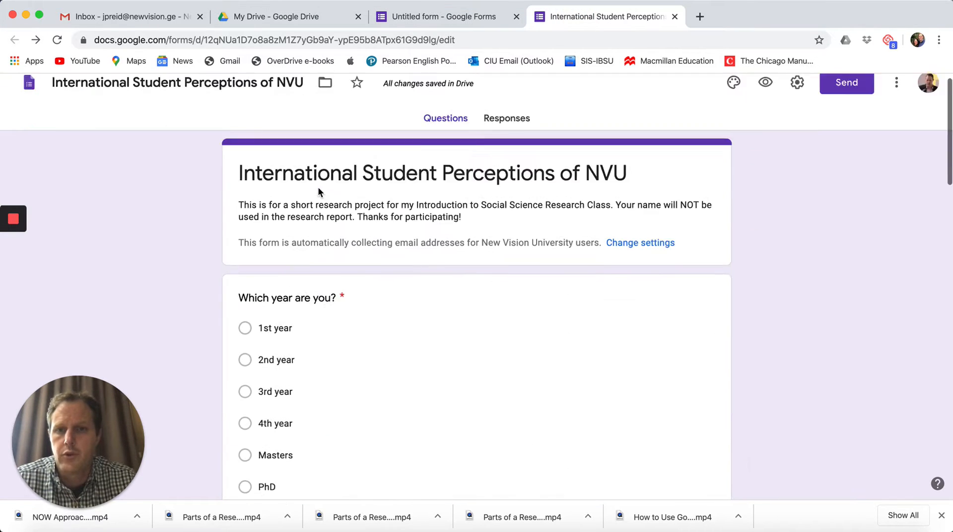
triple_click(296, 228)
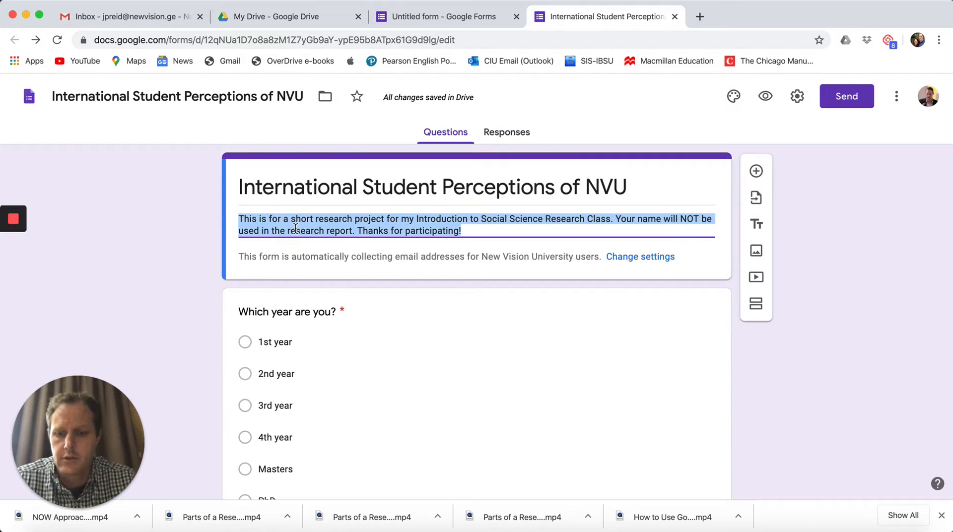
key("super+c")
left_click(431, 16)
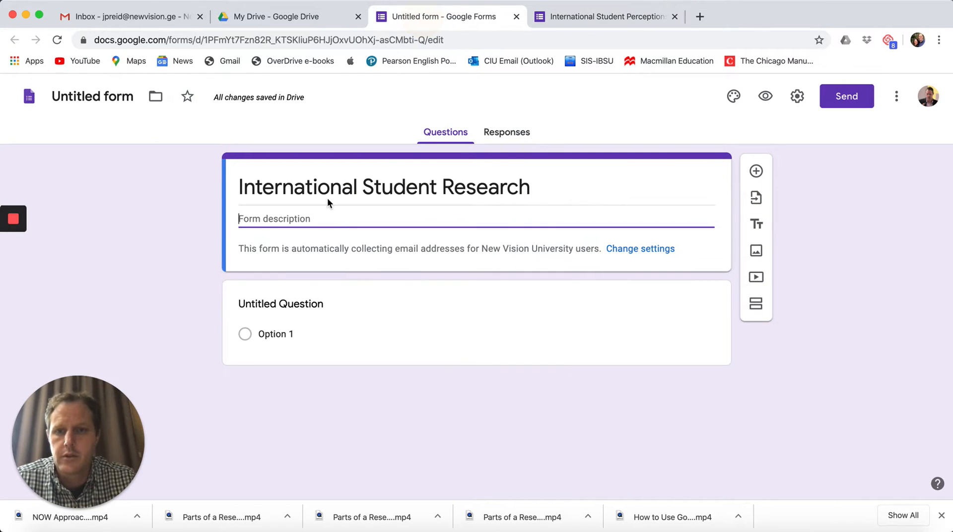
key("super+v")
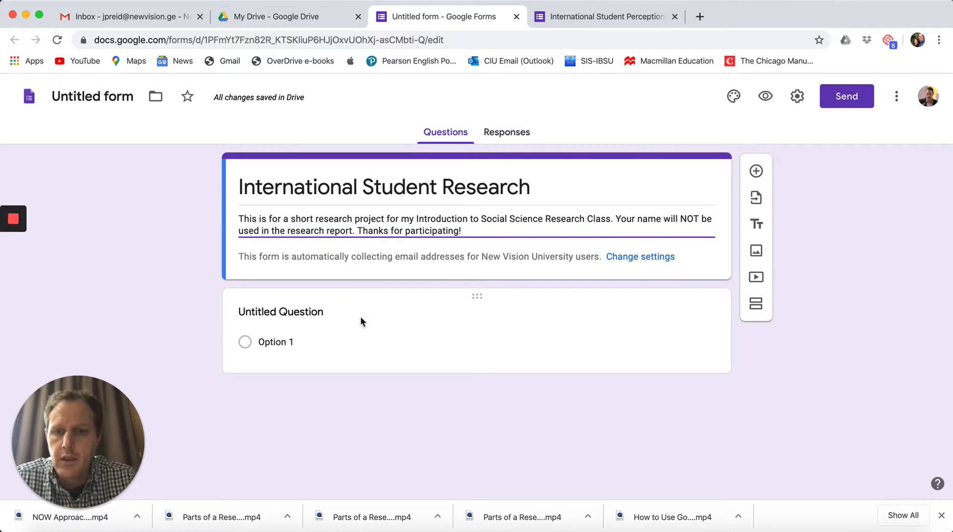
Review the available question types and set the untitled multiple-choice question's text to "What year are you?"
left_click(287, 312)
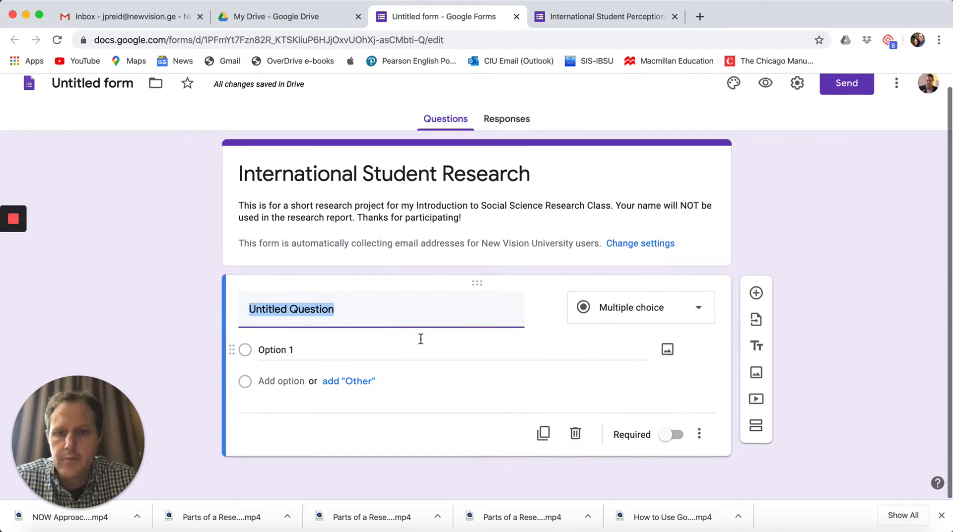
left_click(638, 314)
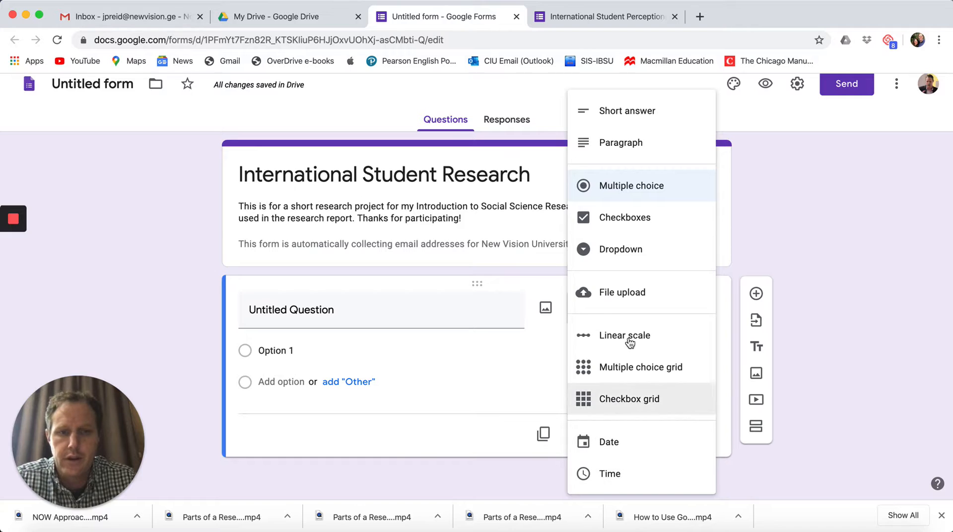
left_click(427, 319)
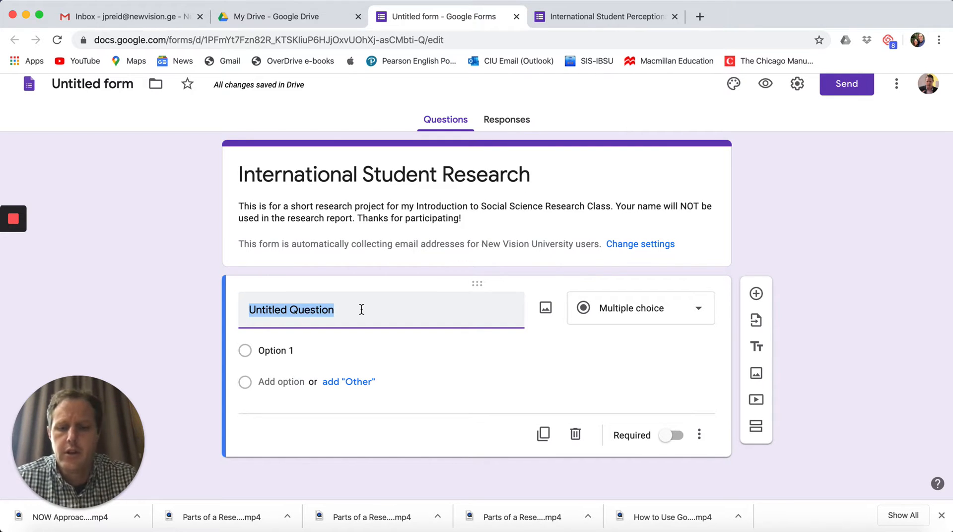
type("What year ")
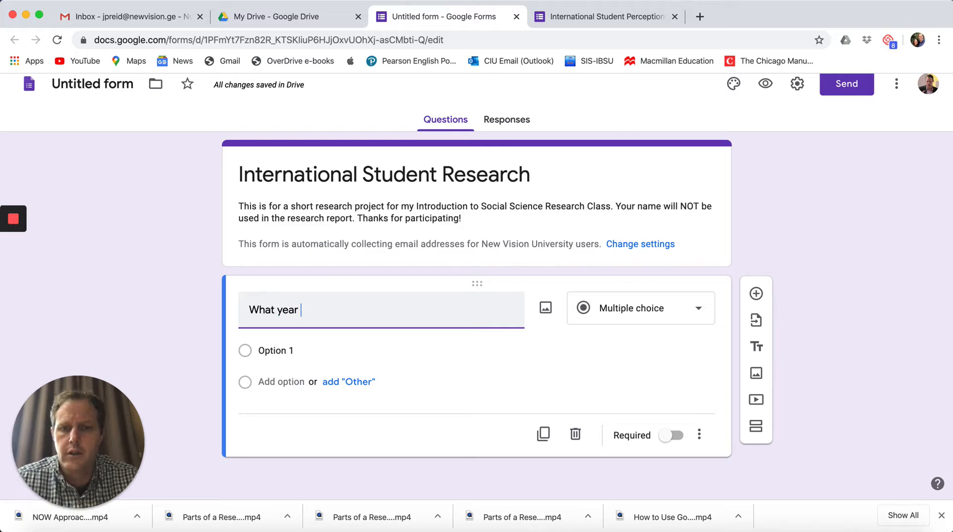
type("are you?")
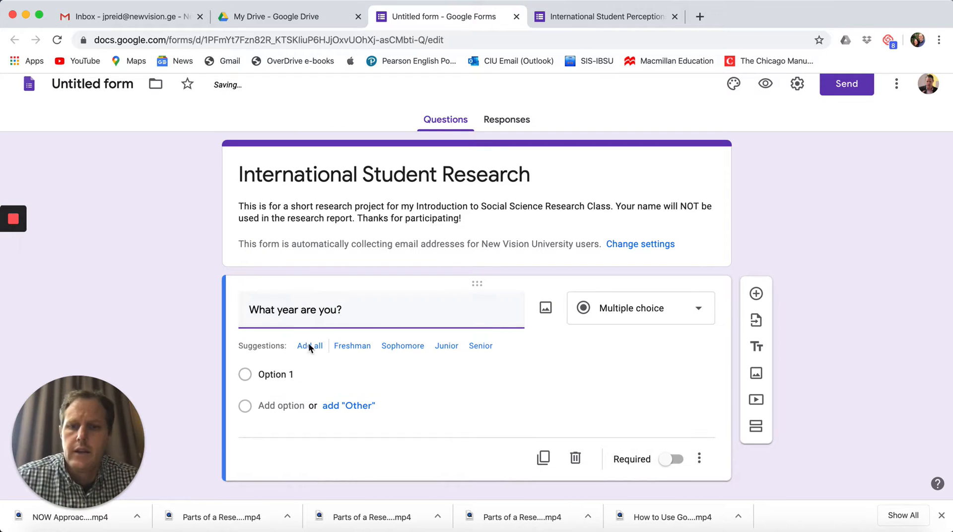
Enter the first four answer options for the year question: "1st year", "2rd year", "3rd year" and "4th year"
left_click(278, 374)
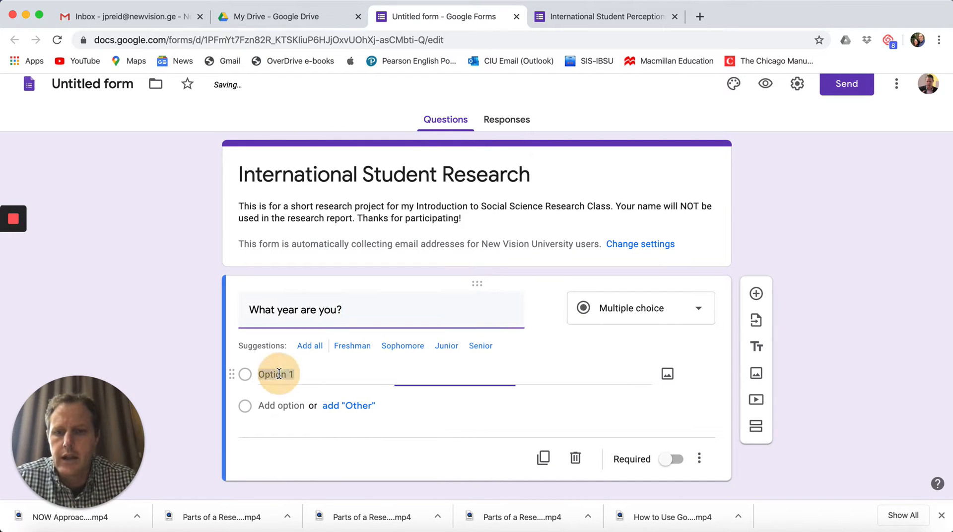
type("1st year")
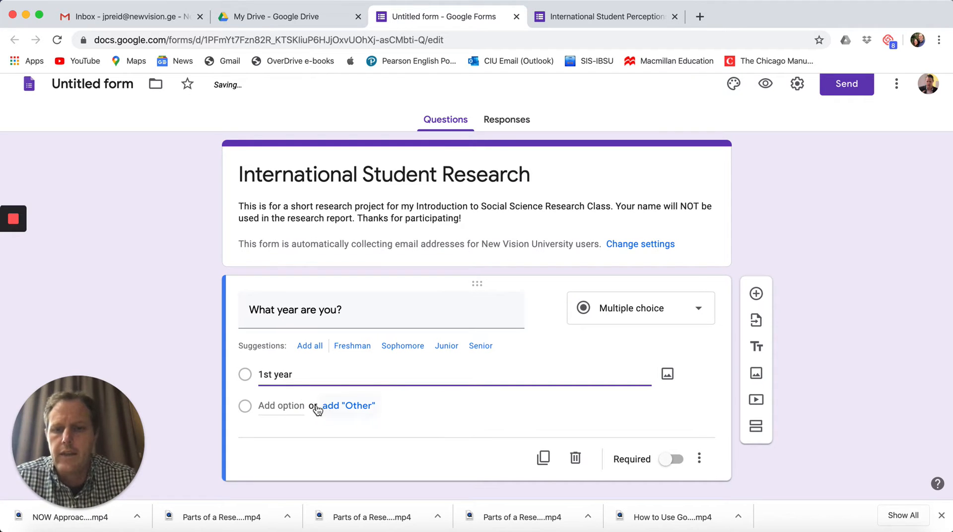
left_click(272, 405)
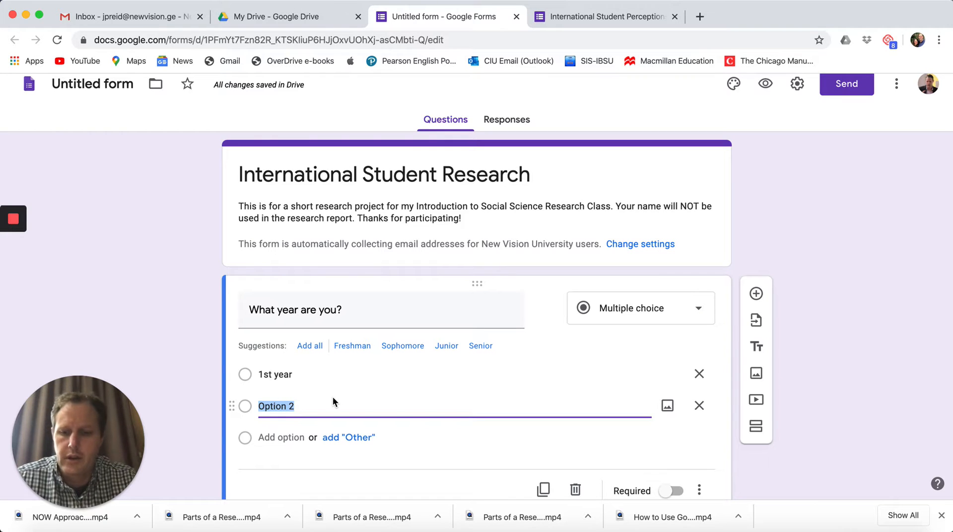
type("2rd year")
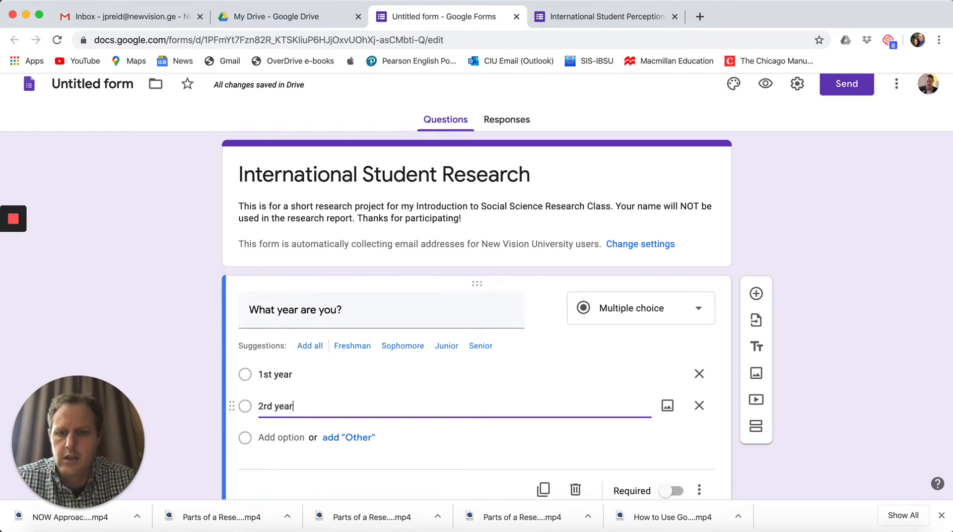
key("Tab")
key("Tab")
key("Tab")
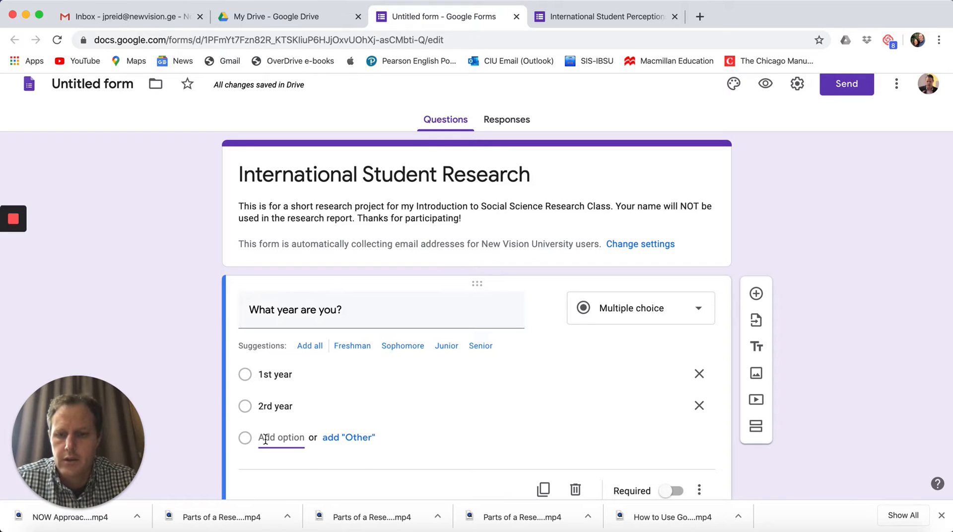
type("3rd year")
key("Tab")
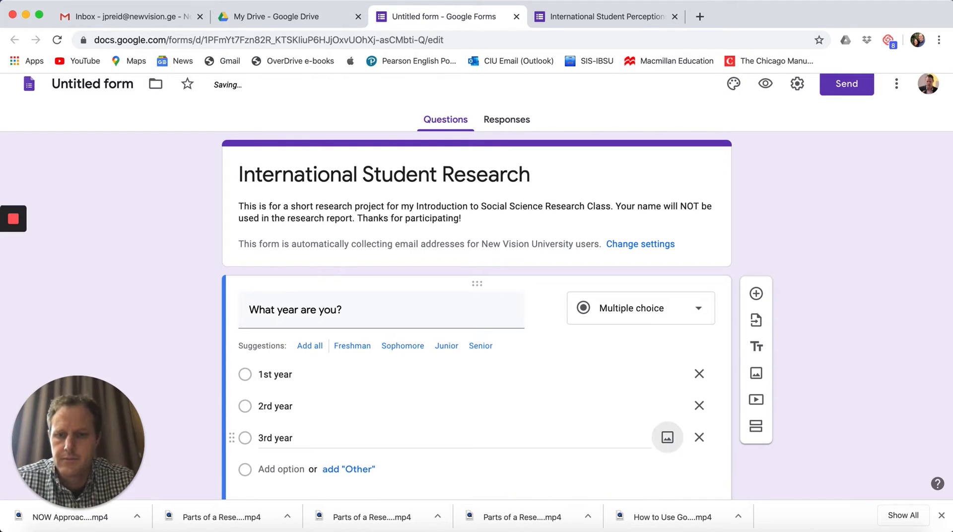
key("Tab")
key("Tab")
type("4th ")
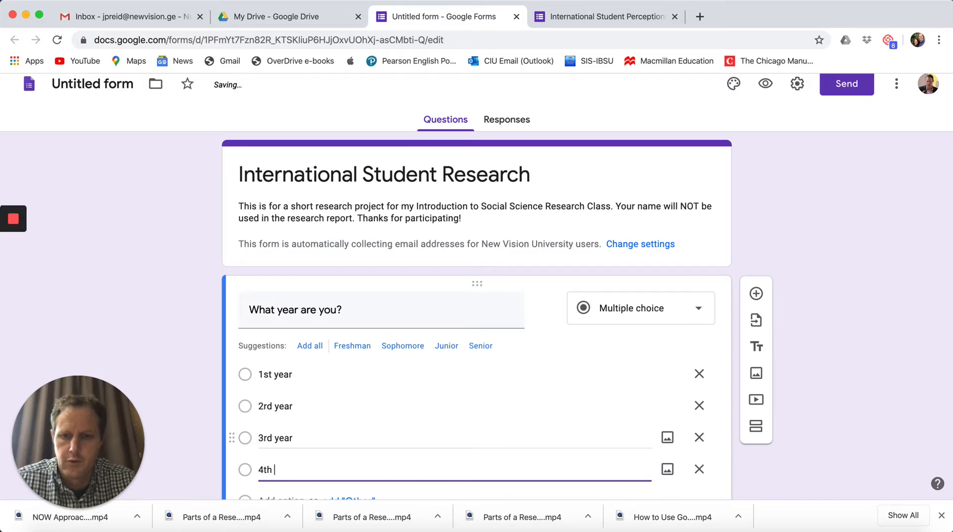
type("year")
Add "Masters" and "PhD" as the fifth and sixth answer options of the year question
scroll(409, 388, "down", 3)
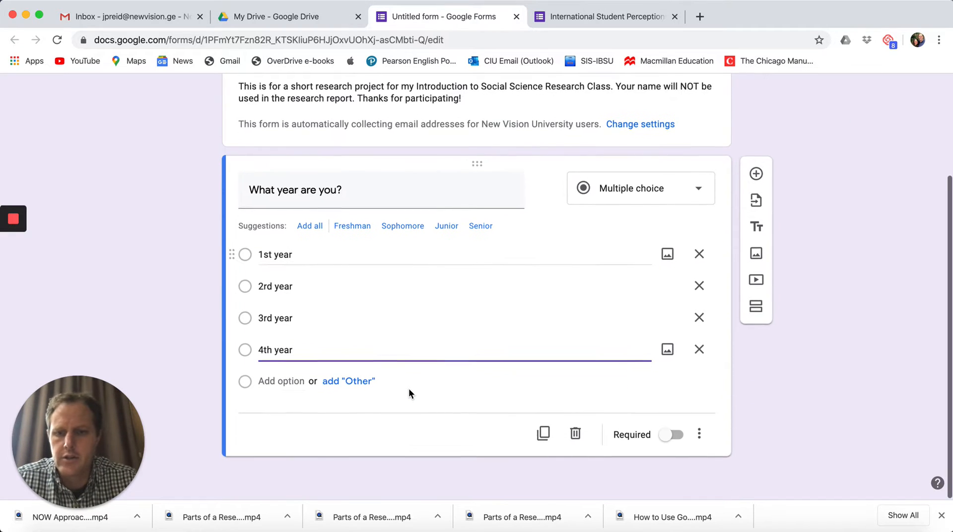
left_click(267, 383)
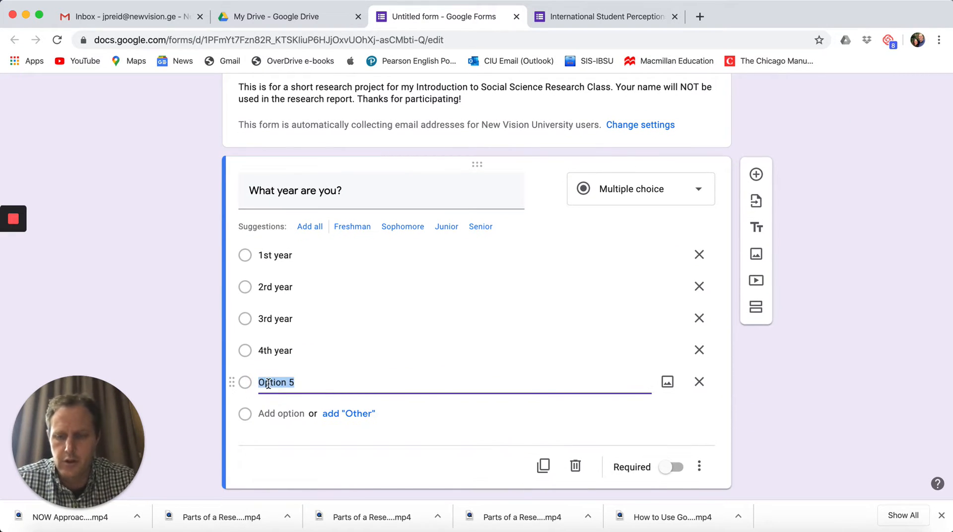
type("Masters")
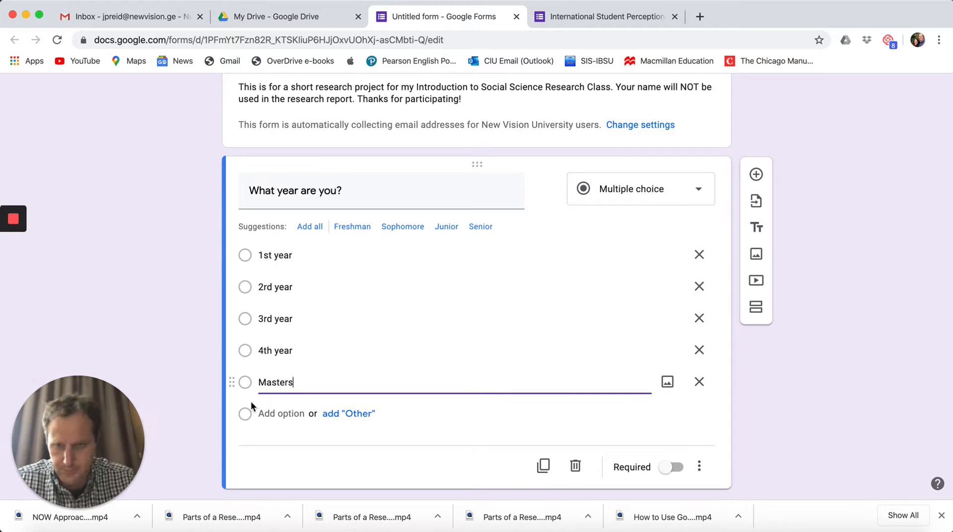
left_click(265, 413)
type("PhD")
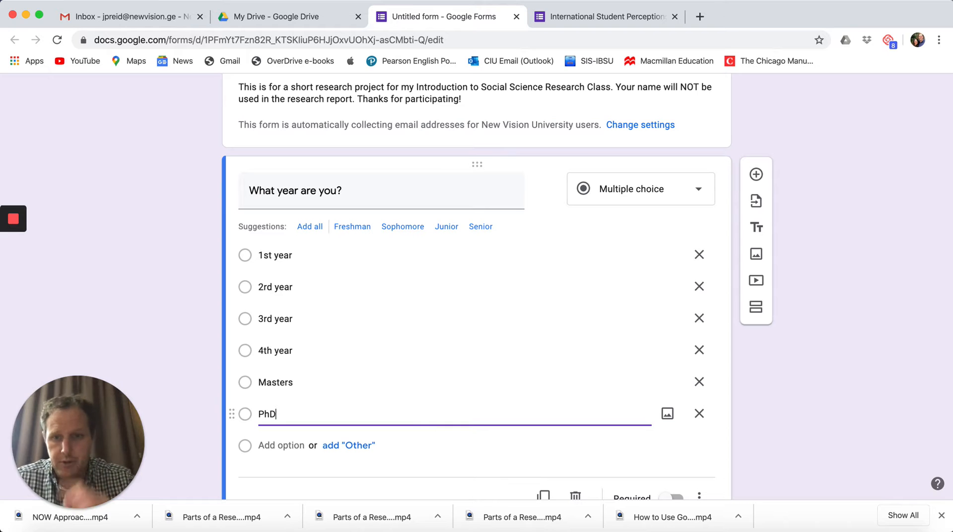
scroll(340, 378, "down", 3)
scroll(341, 383, "up", 3)
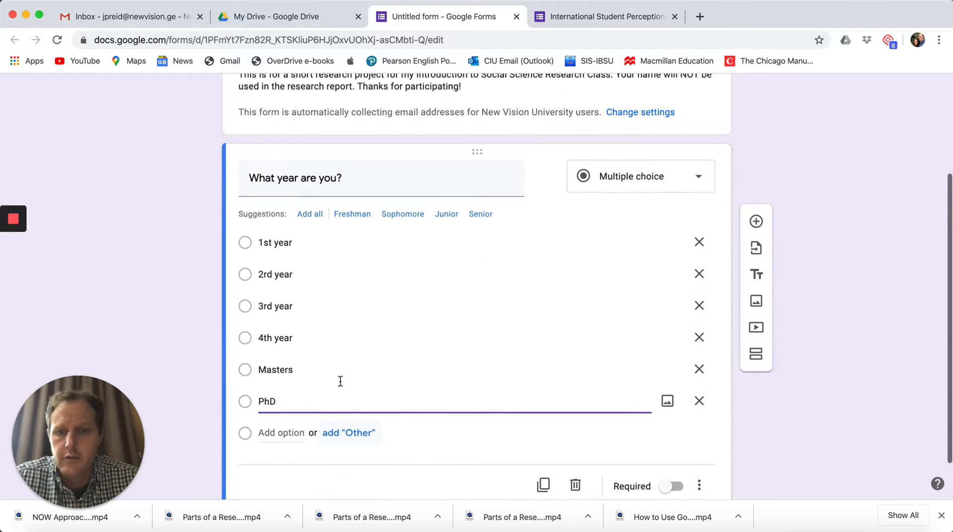
left_click(379, 193)
triple_click(379, 193)
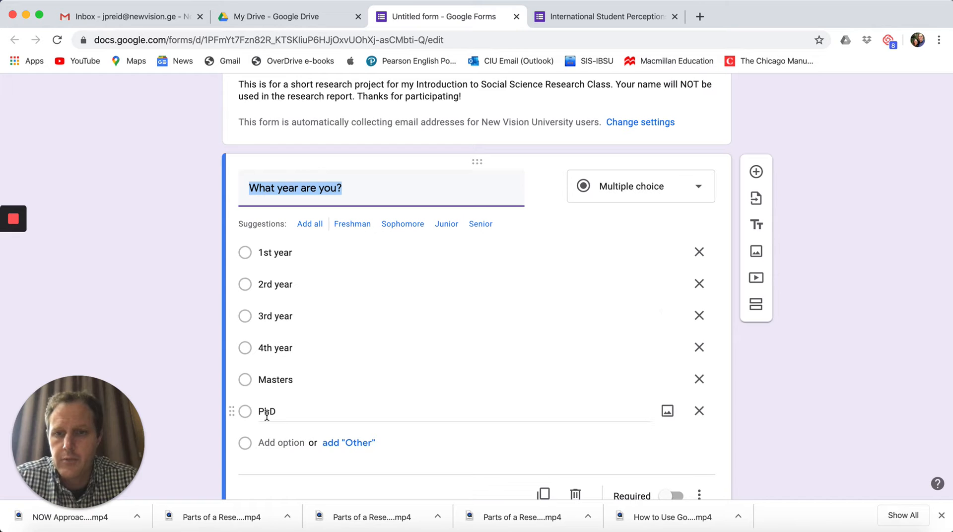
scroll(441, 406, "down", 3)
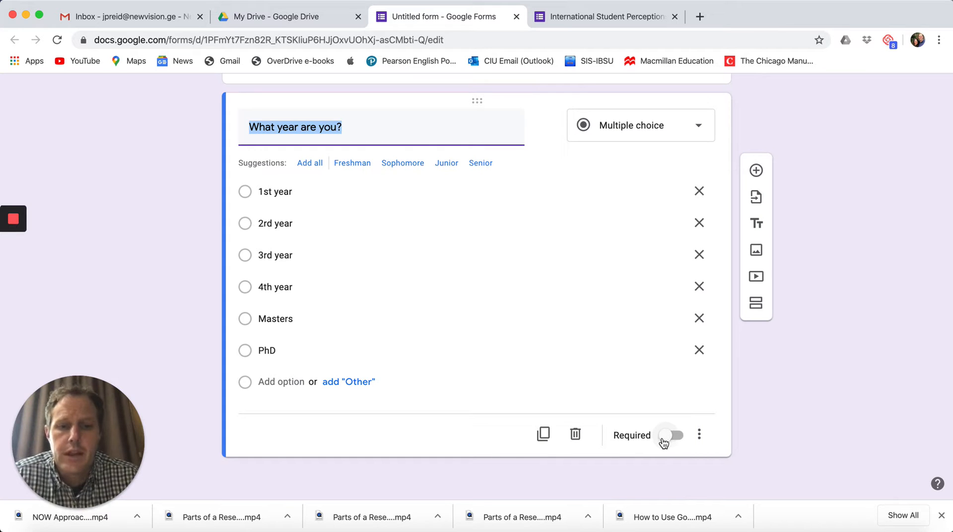
left_click(674, 436)
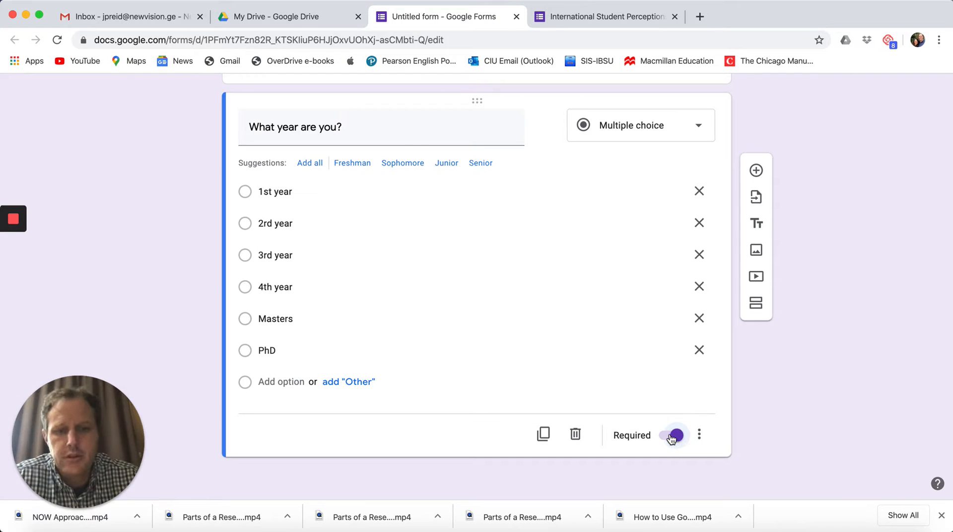
left_click(669, 437)
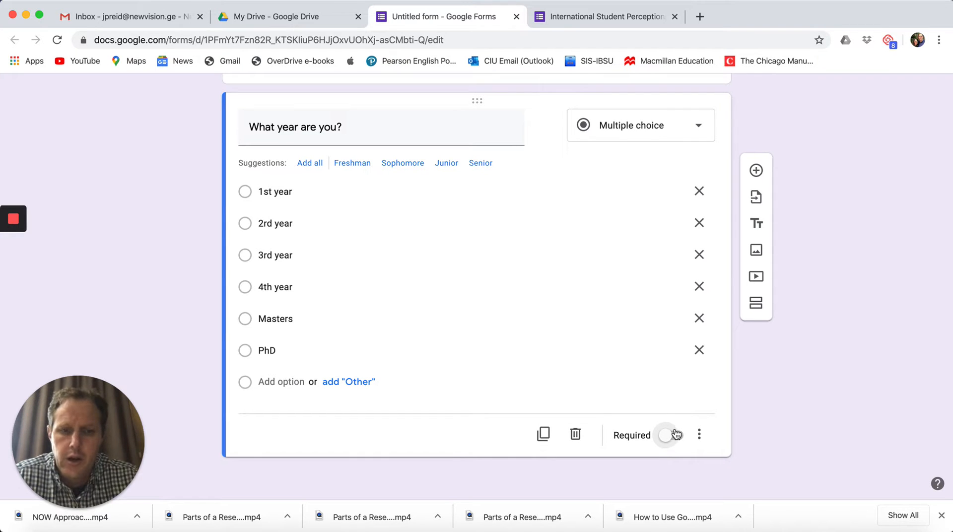
scroll(645, 318, "up", 1)
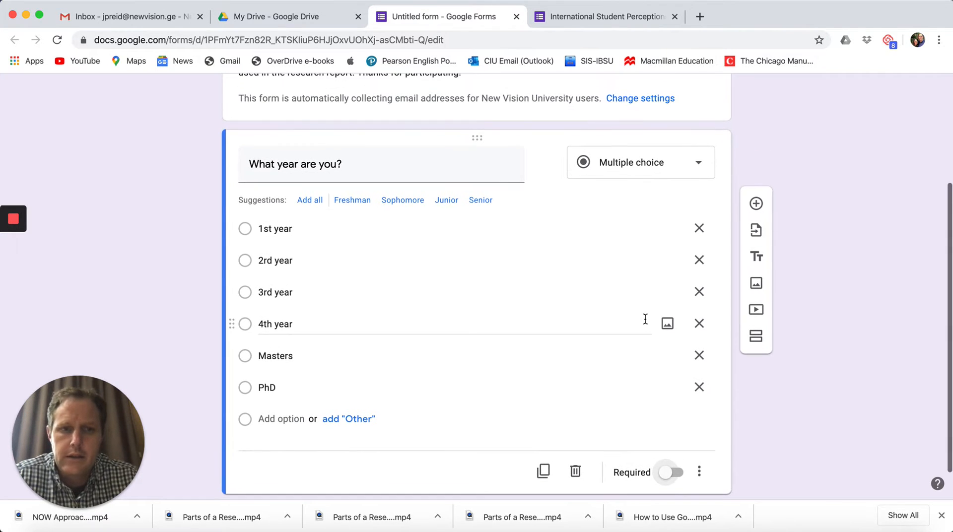
scroll(644, 318, "down", 1)
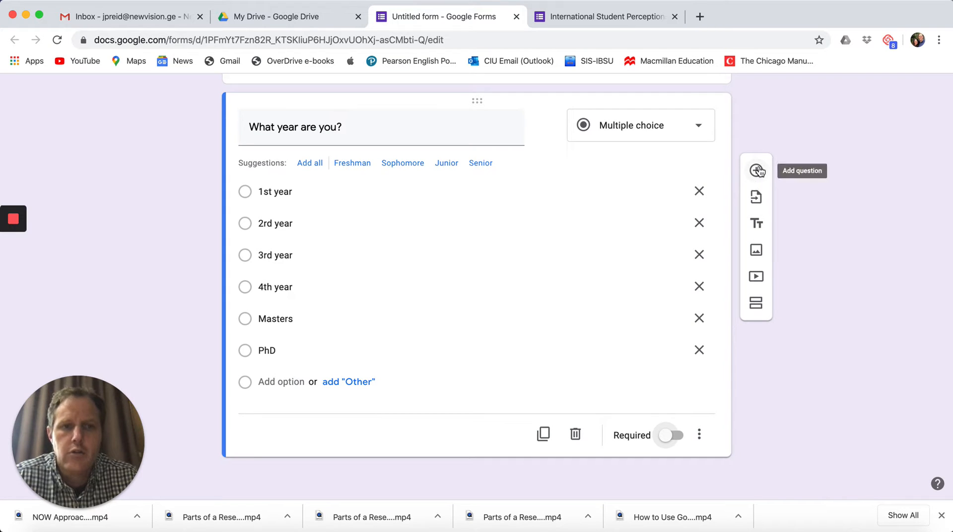
Add a new multiple-choice question below the year question with the text "Which faculty do you study in?"
left_click(757, 170)
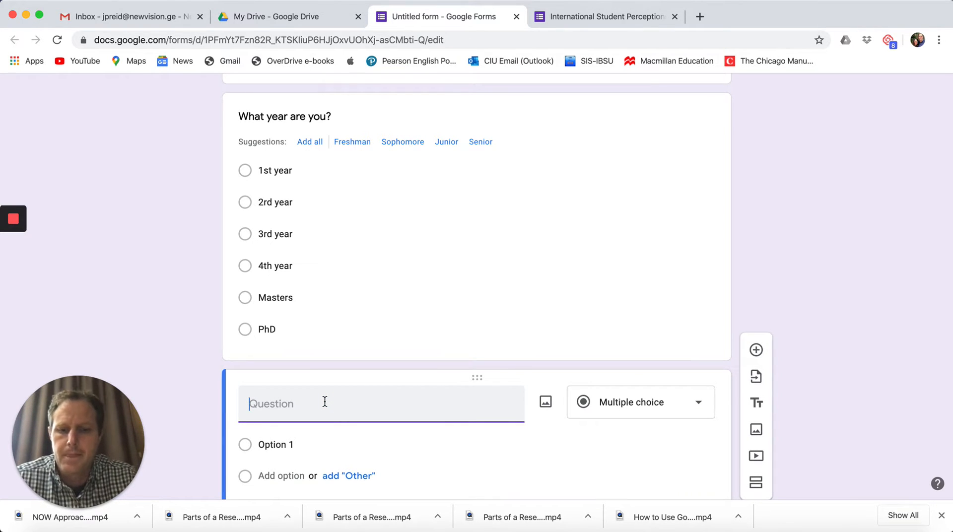
type("Which f")
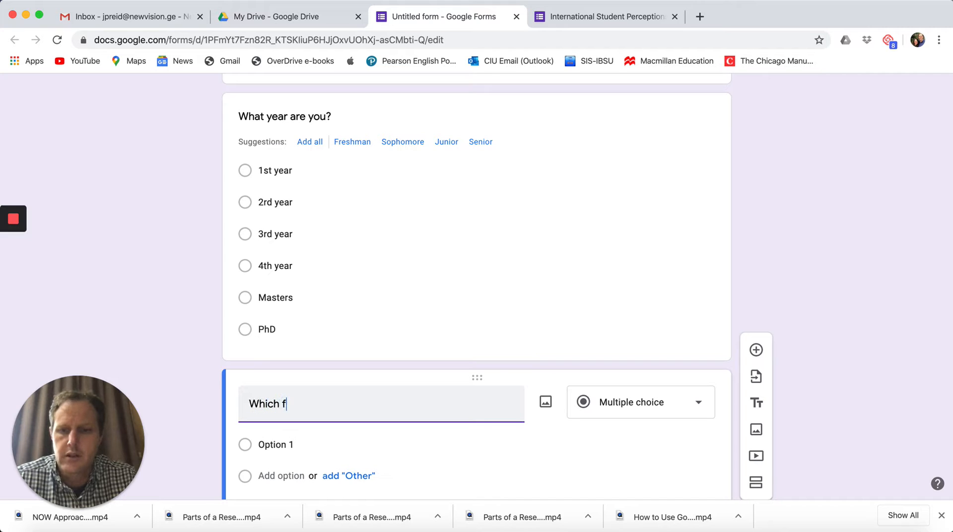
type("ac")
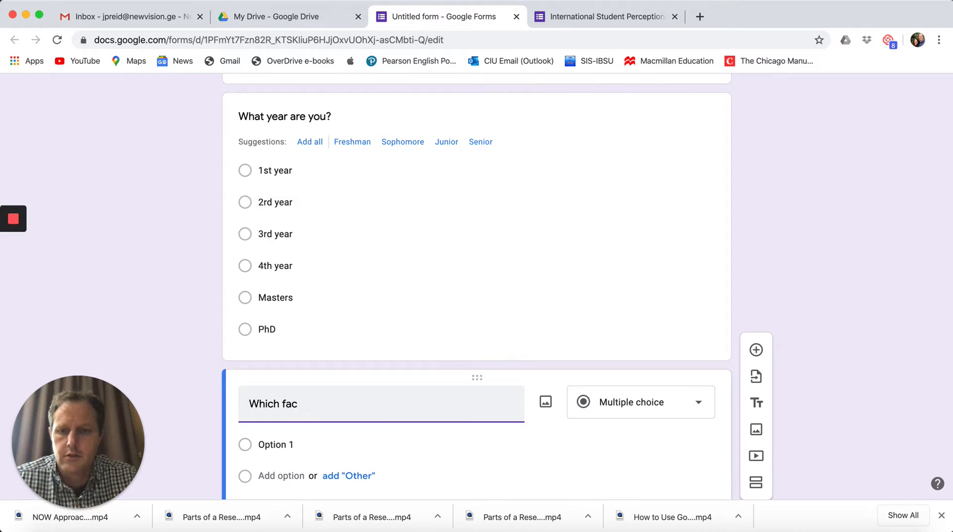
type("ulty do you s")
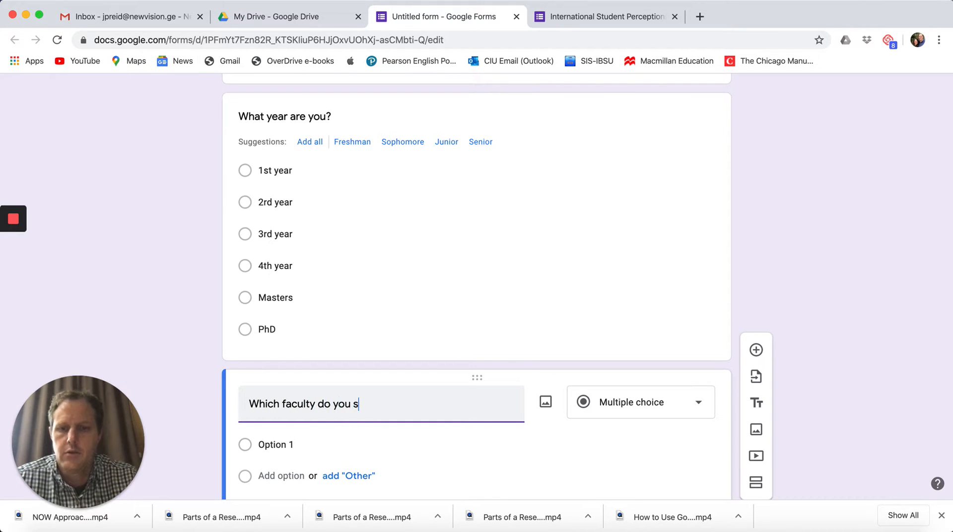
type("tudy in?")
Enter "Business and IT" and "Politics and Diplomacy" as the first two answer options of the faculty question
scroll(402, 407, "down", 2)
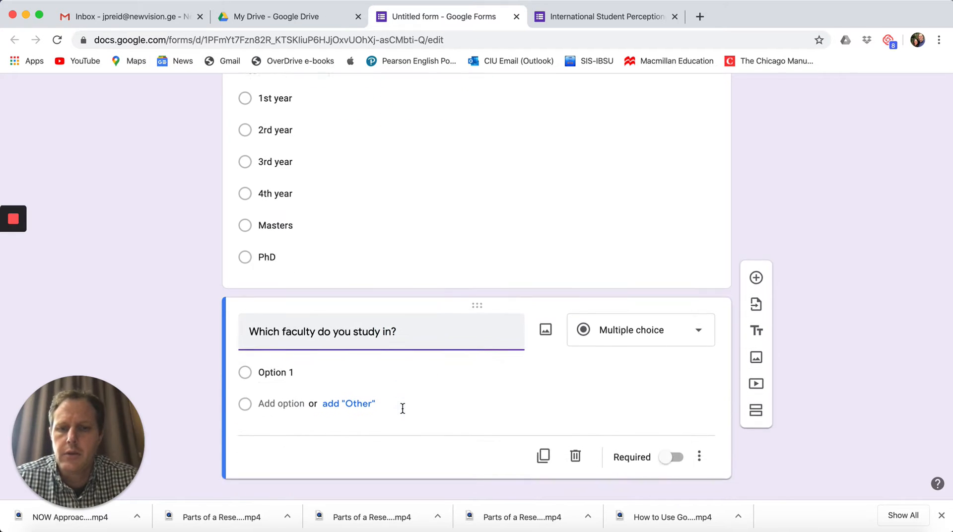
left_click(268, 351)
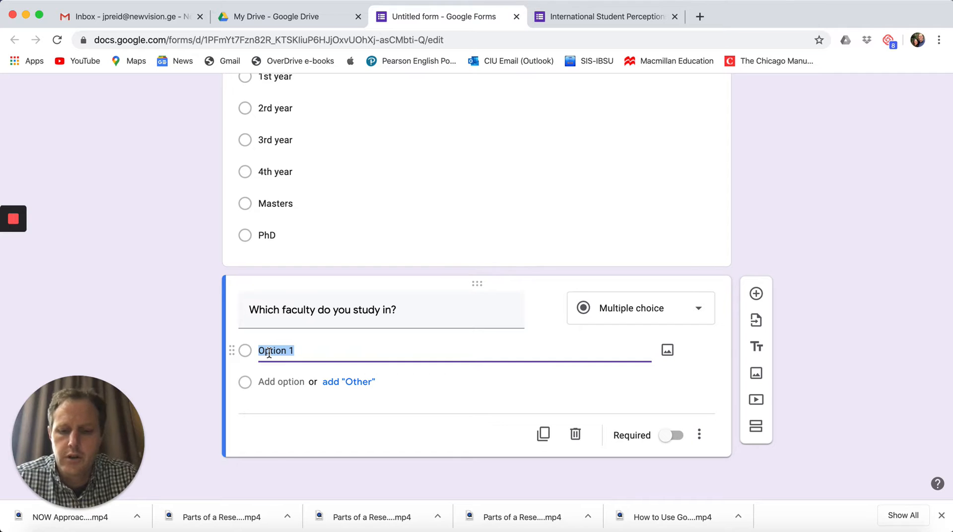
type("Business and IT")
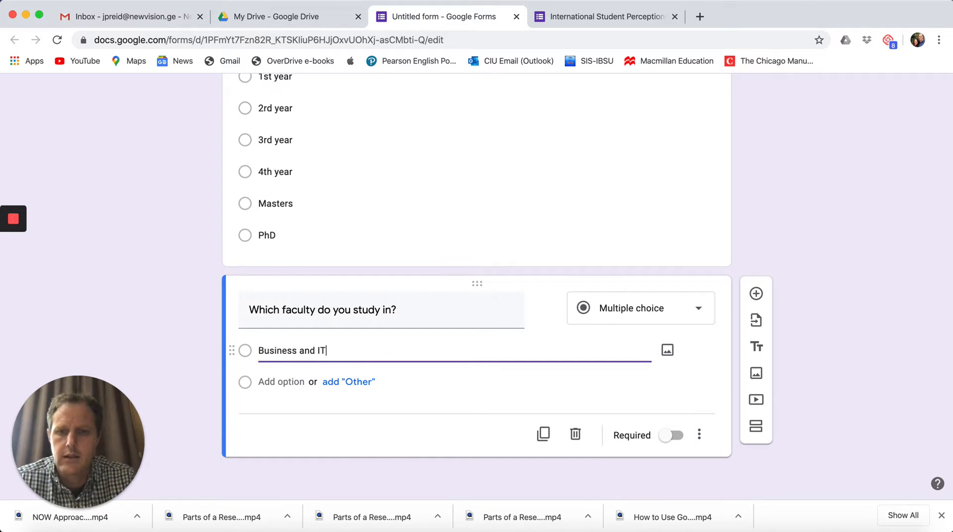
key("Tab")
key("Tab")
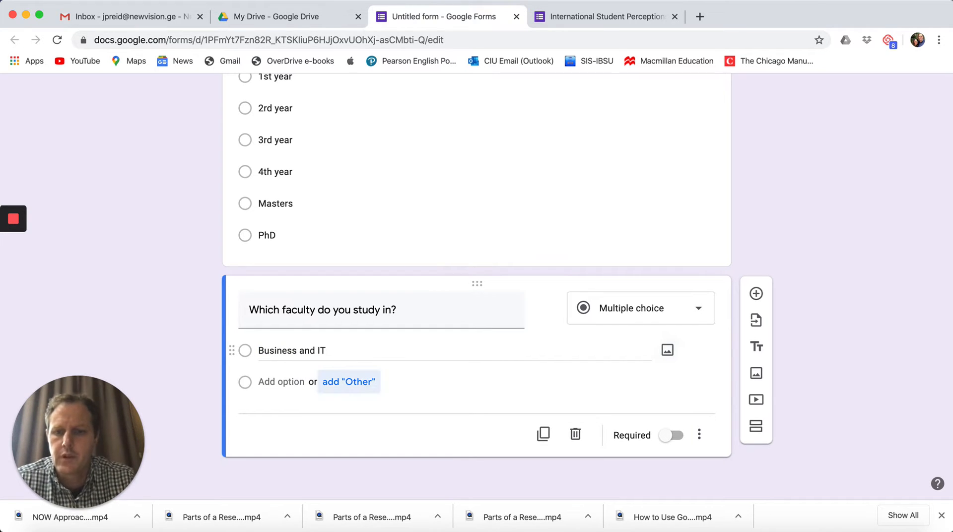
type("Poli")
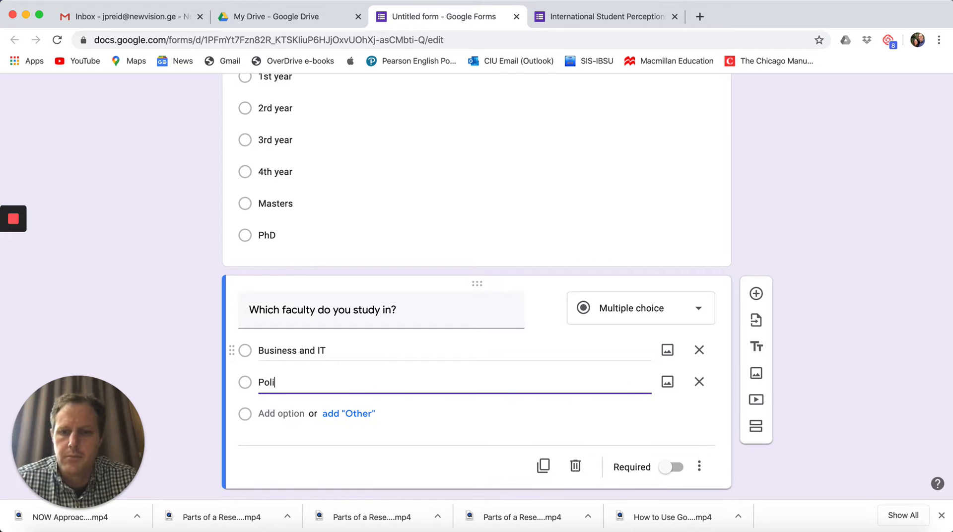
type("and ")
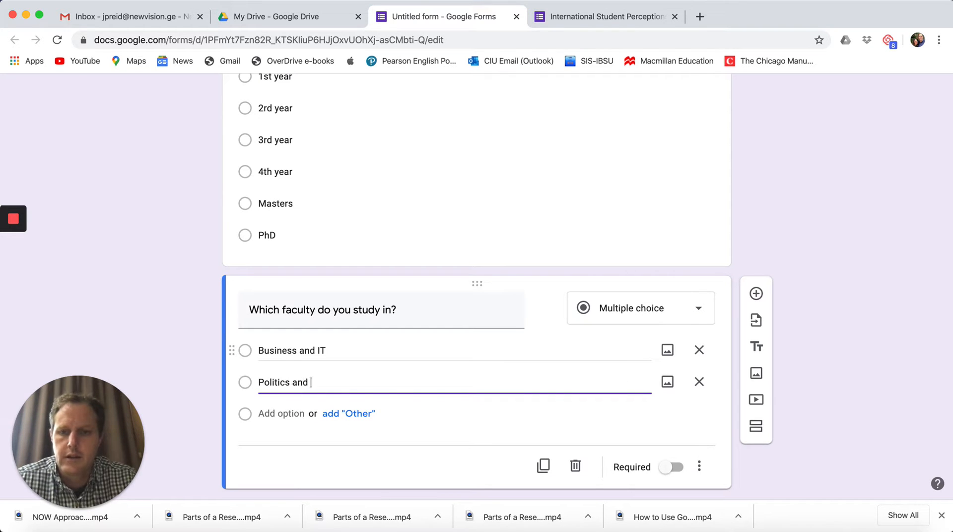
type("Diploma")
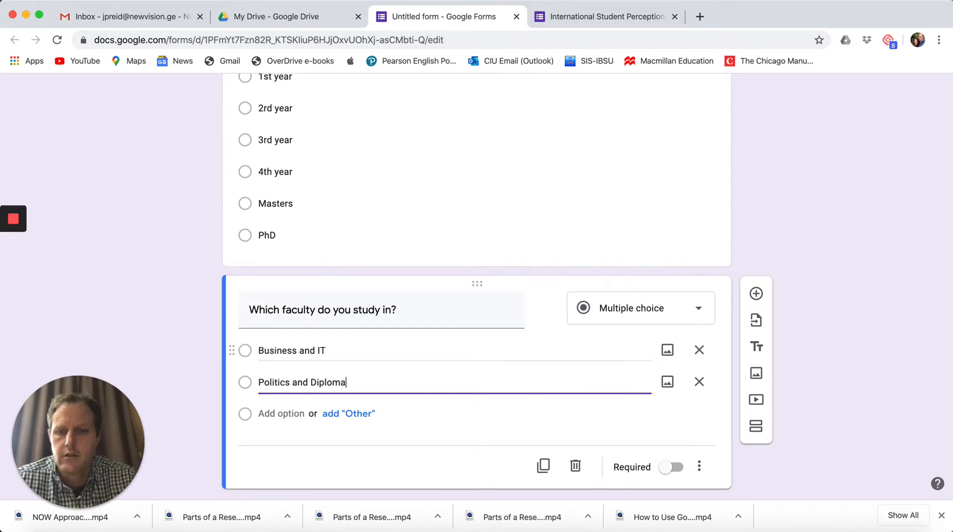
Add "Medicine" and "Dentistry" as the third and fourth answer options of the faculty question
key("Tab")
key("Tab")
key("Tab")
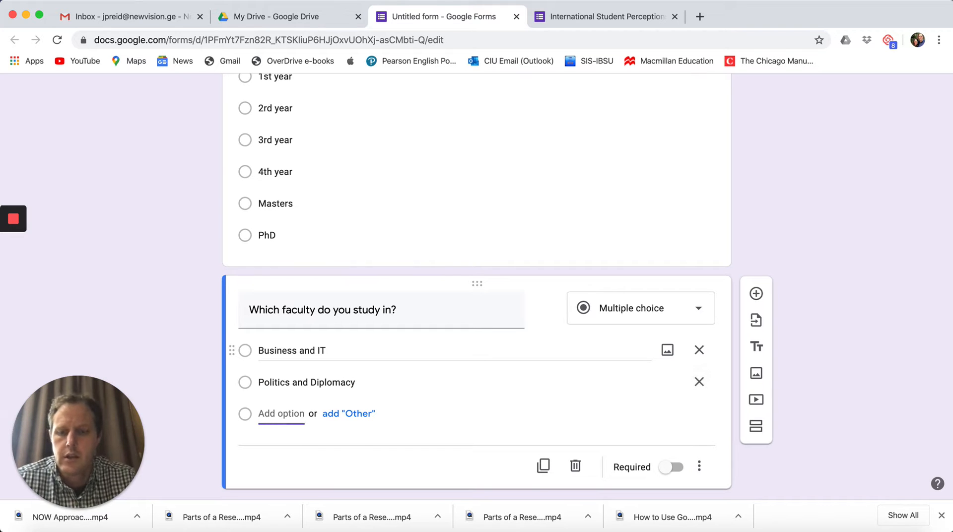
type("Me")
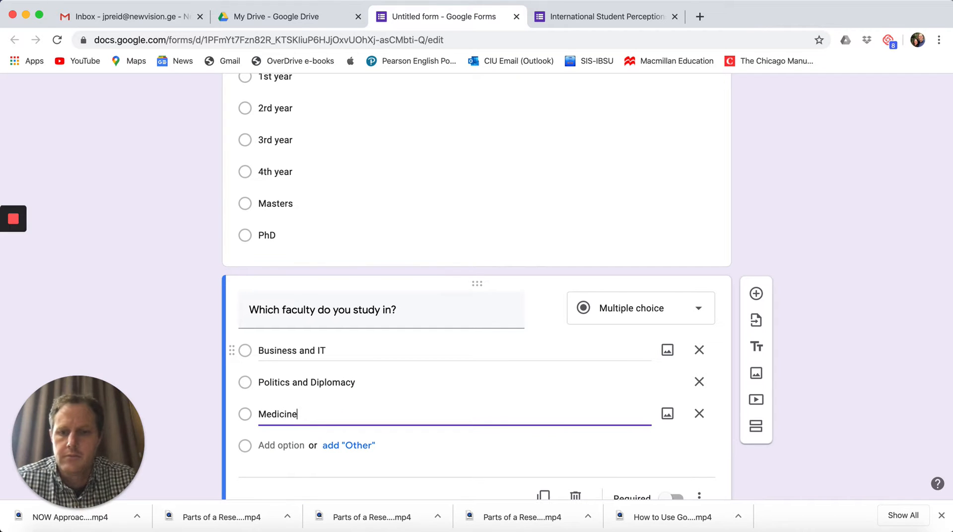
type("dicine")
mouse_move(12, 247)
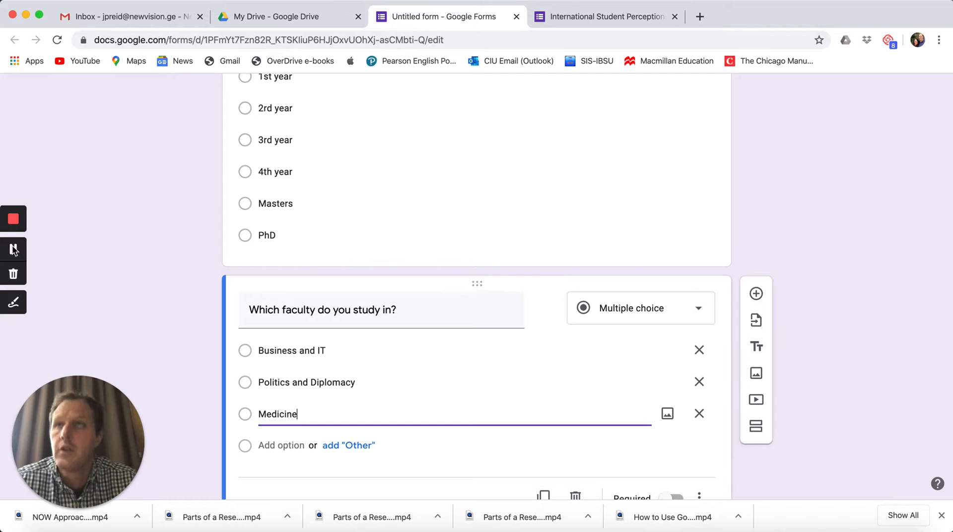
key("Tab")
key("Tab")
key("Tab")
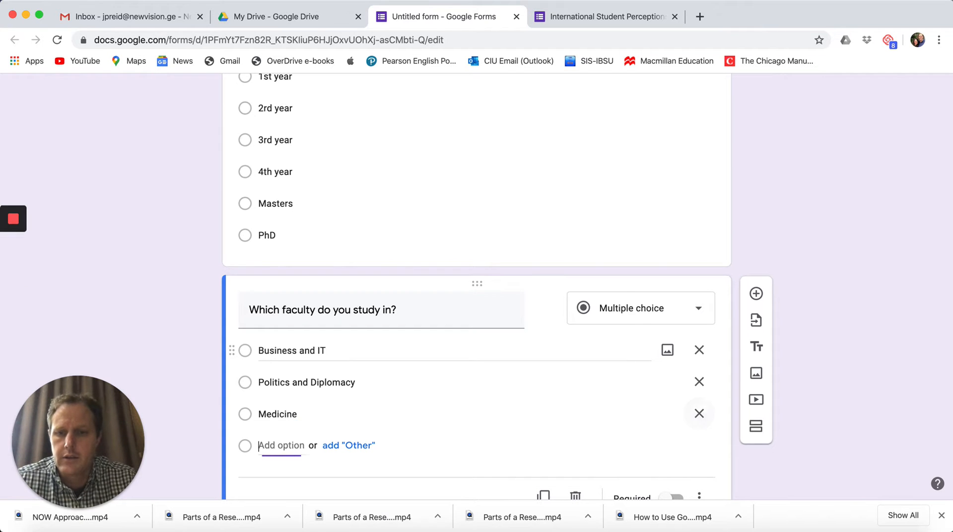
type("Denti")
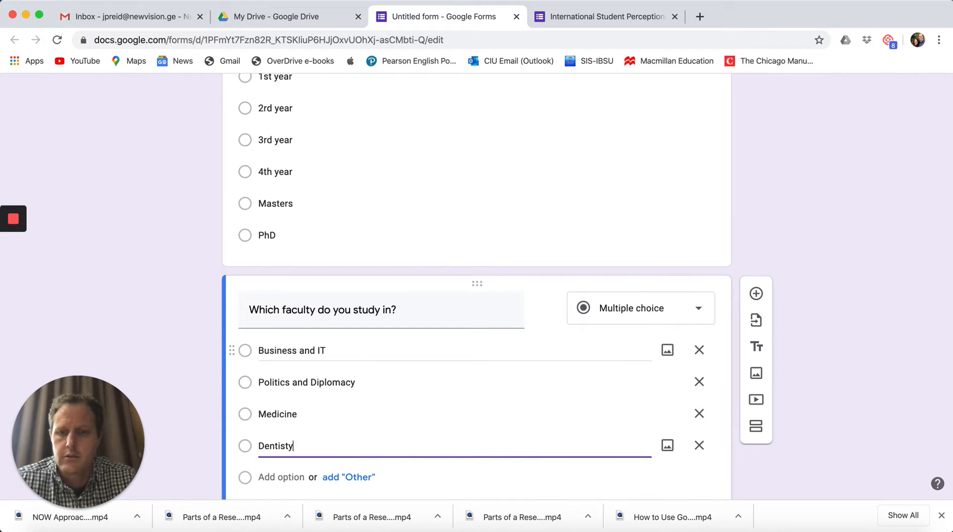
type("stry")
Add "Law" as the fifth answer option of the faculty question
key("Tab")
key("Tab")
key("Tab")
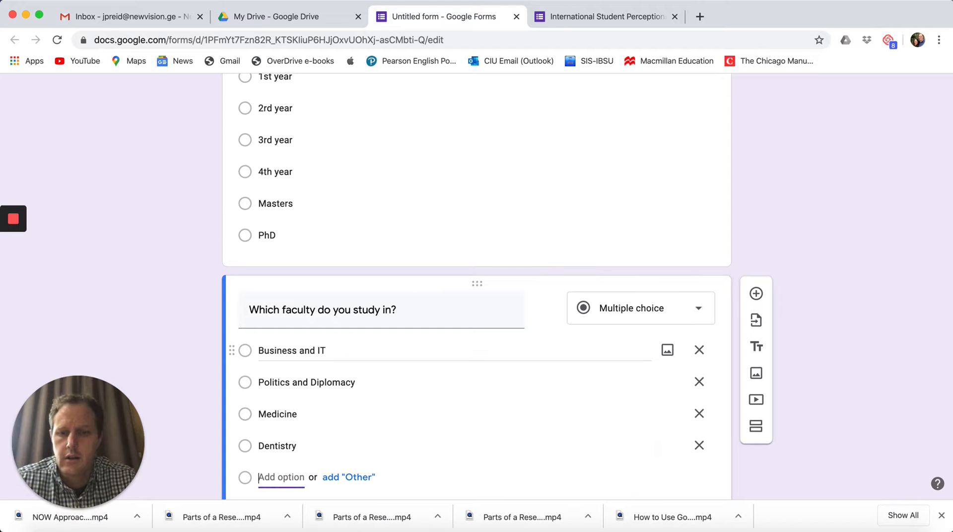
type("Law")
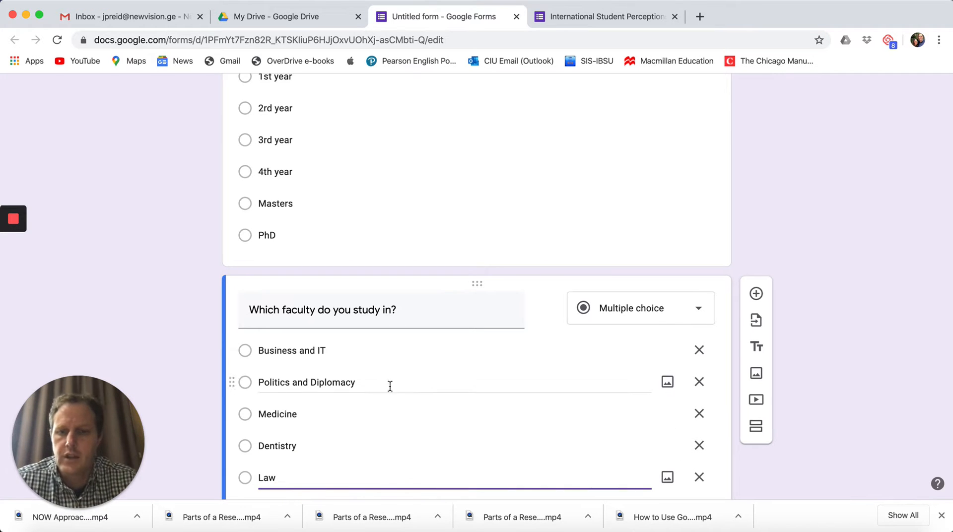
scroll(356, 401, "down", 3)
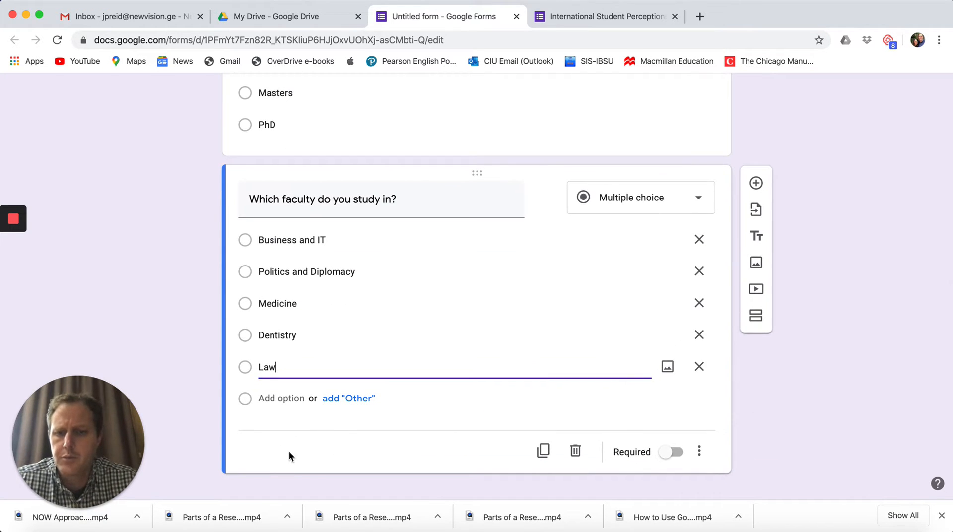
left_click(289, 452)
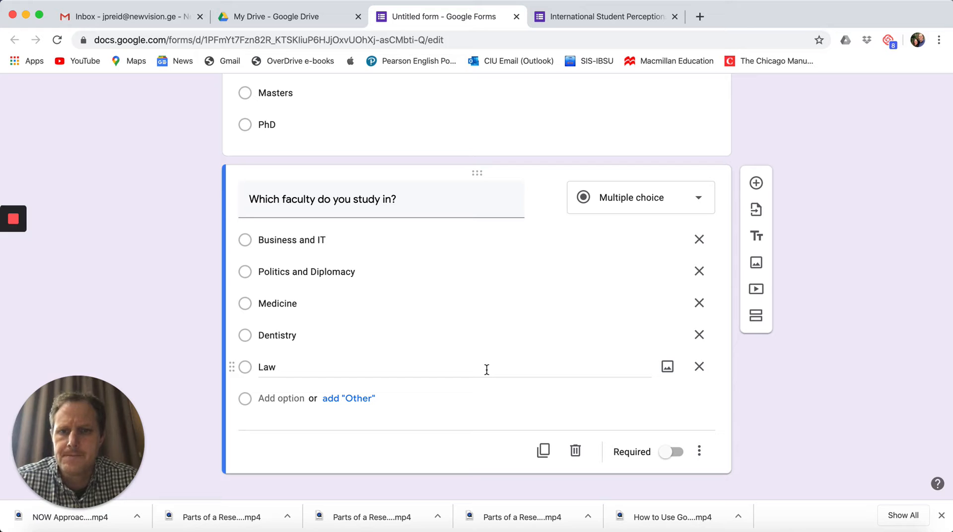
left_click(13, 253)
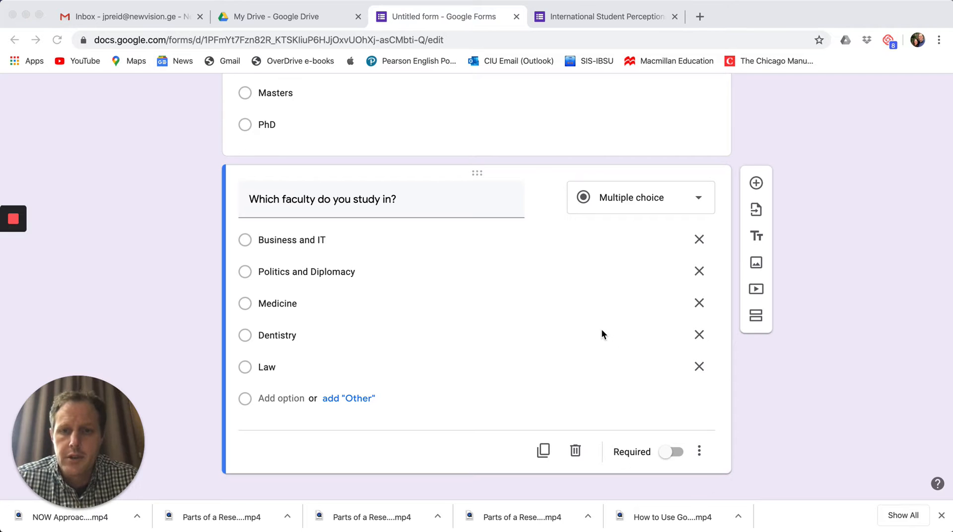
Make the "What year are you?" question required
scroll(585, 318, "up", 5)
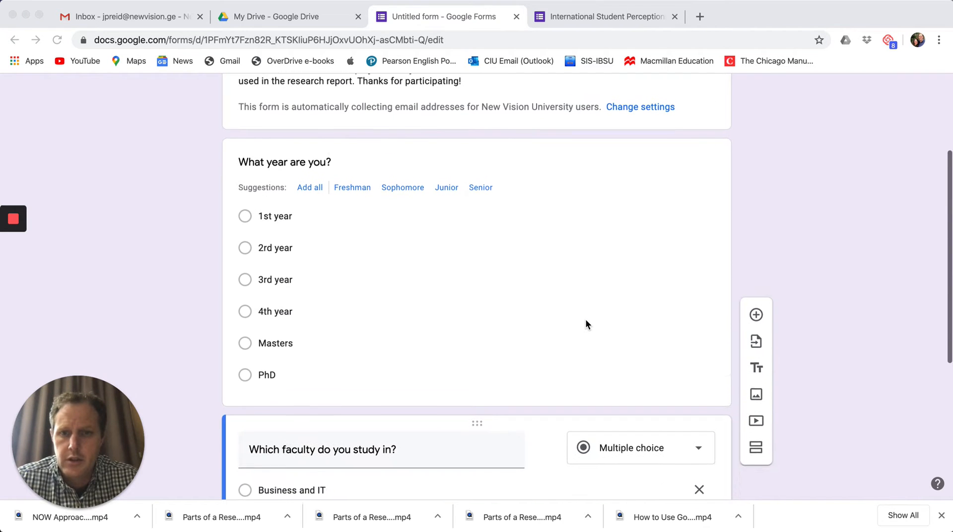
left_click(471, 302)
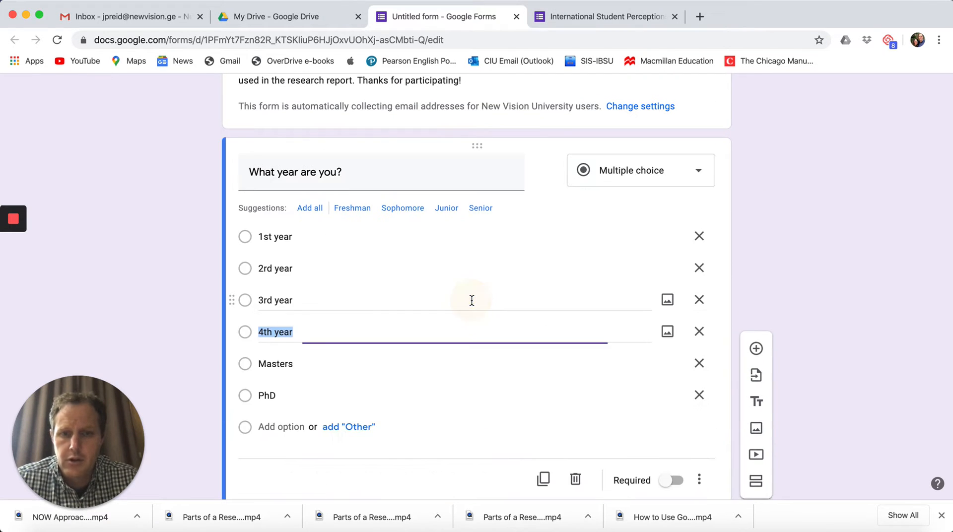
scroll(471, 300, "down", 2)
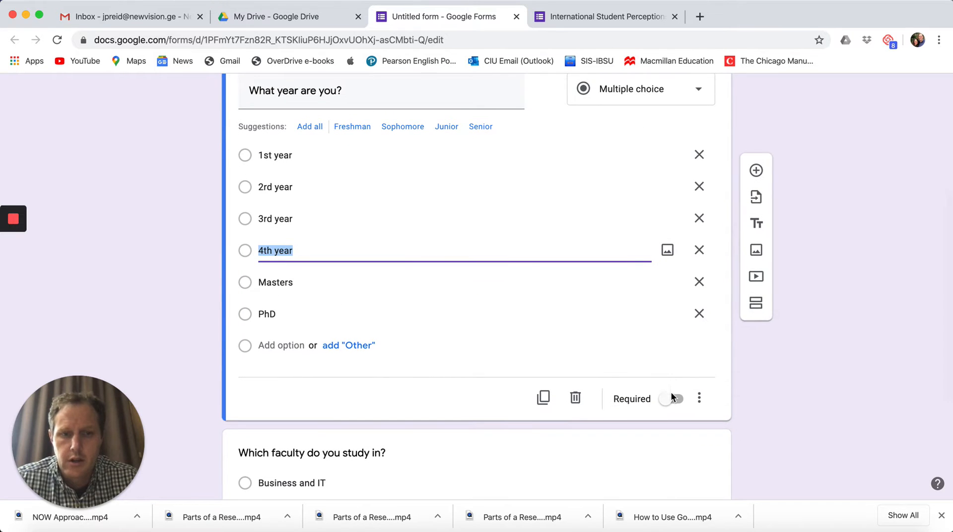
left_click(672, 397)
Add a new question below the faculty question with the text "What country are you from?"
scroll(489, 331, "down", 4)
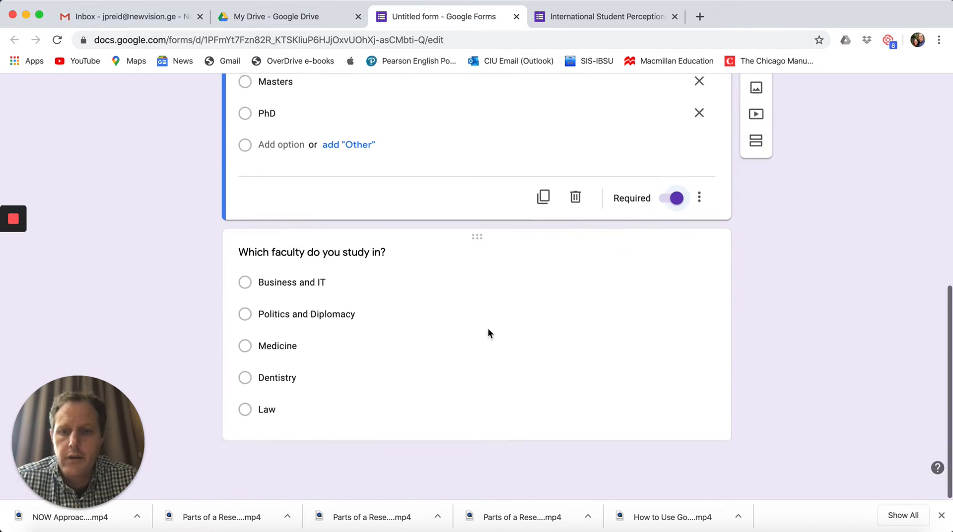
left_click(428, 347)
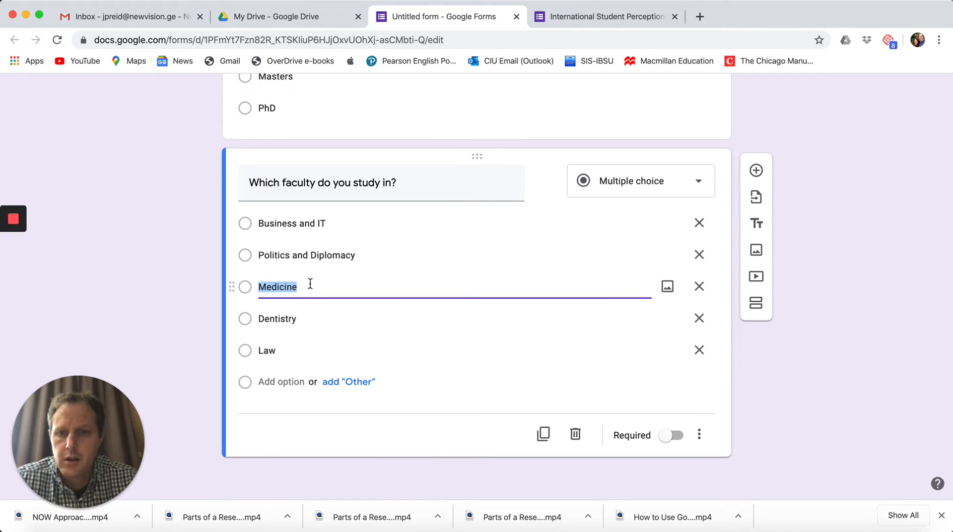
left_click(755, 171)
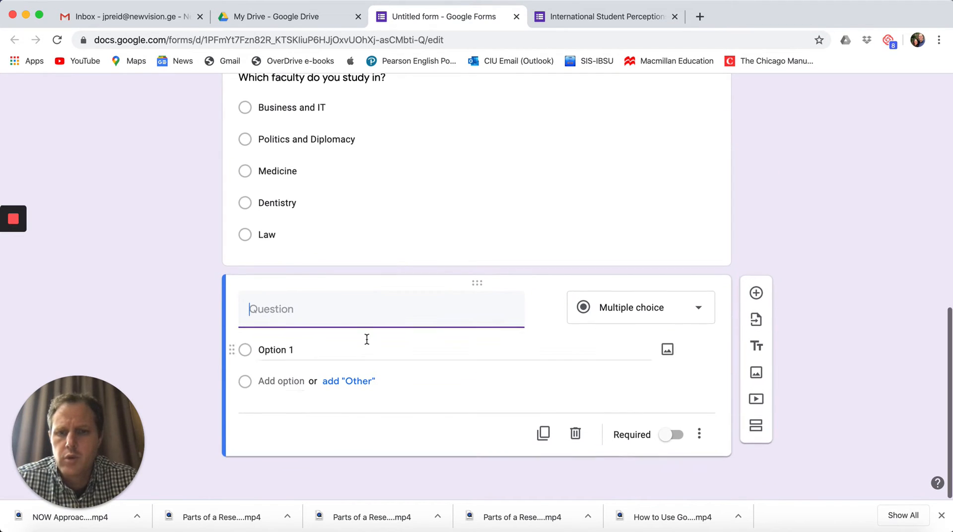
left_click(313, 314)
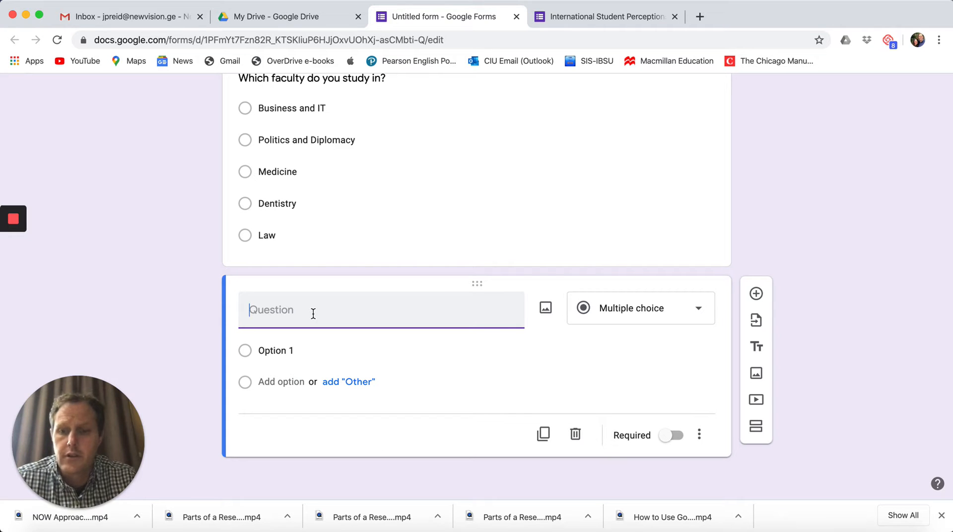
type("What country ar")
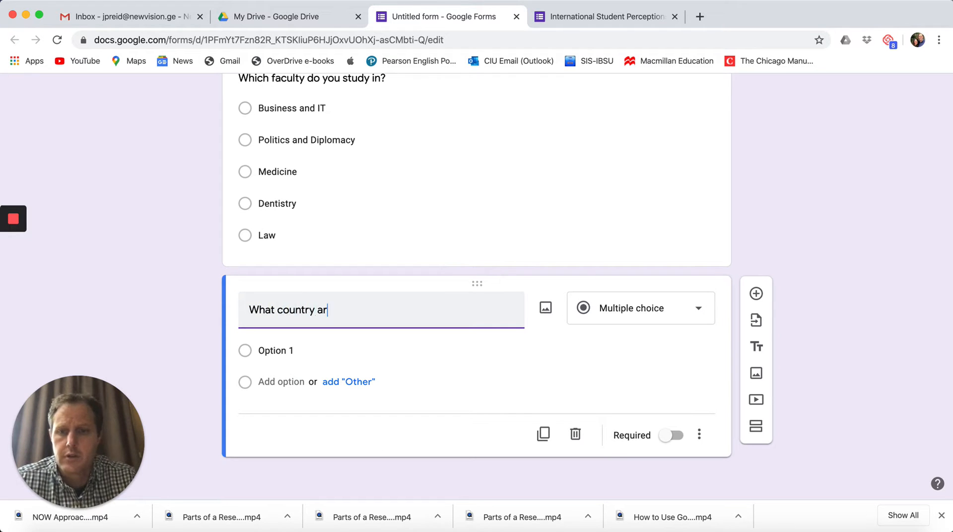
type("e you from?")
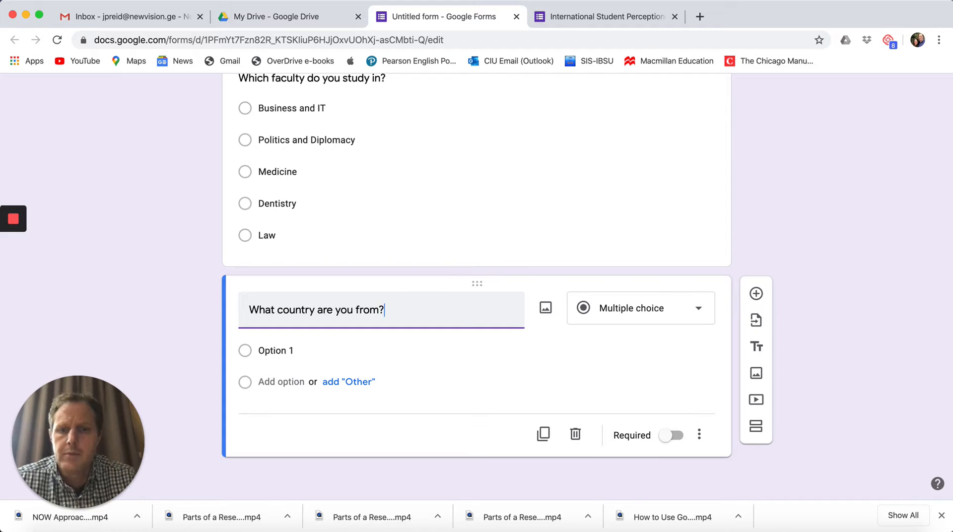
left_click(393, 330)
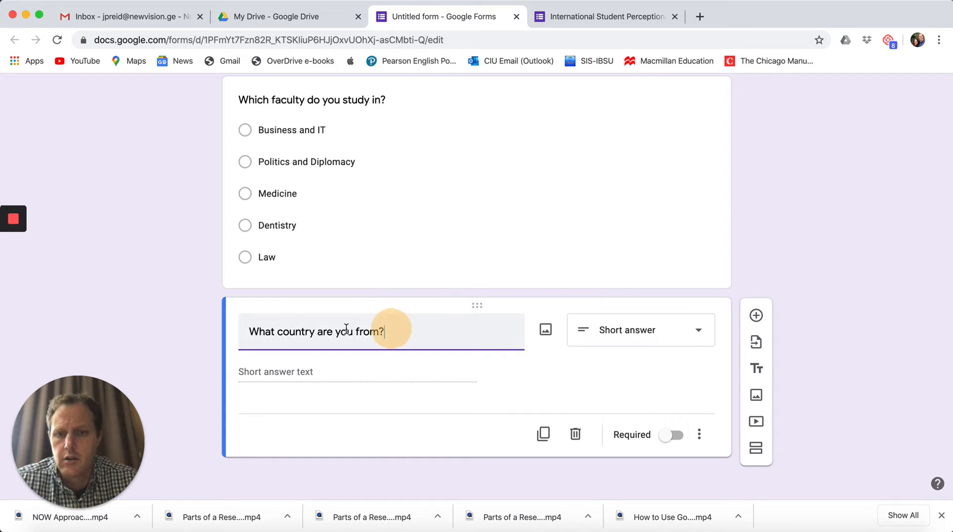
Reword the country question to "What is your home country?" and keep its answer type as Short answer
left_click_drag(346, 329, 277, 330)
type("is your")
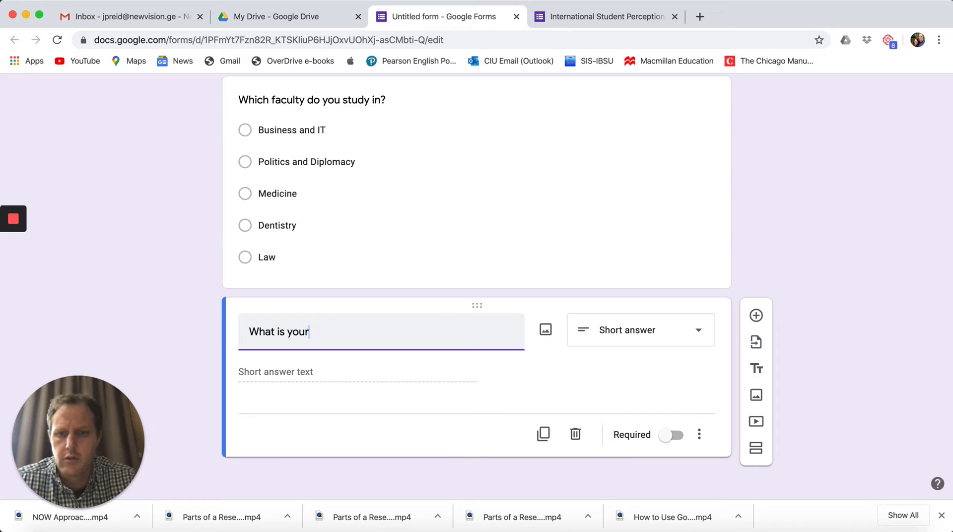
type(" home country?")
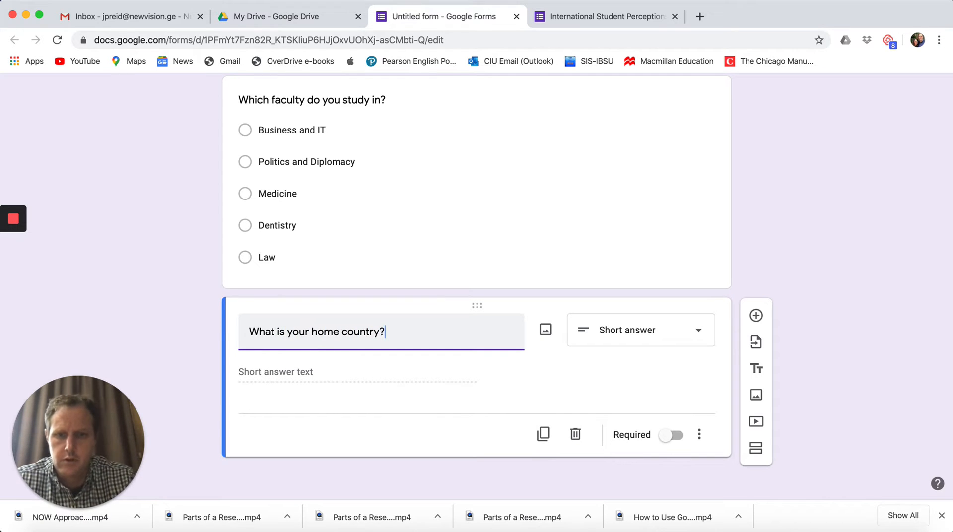
left_click(656, 331)
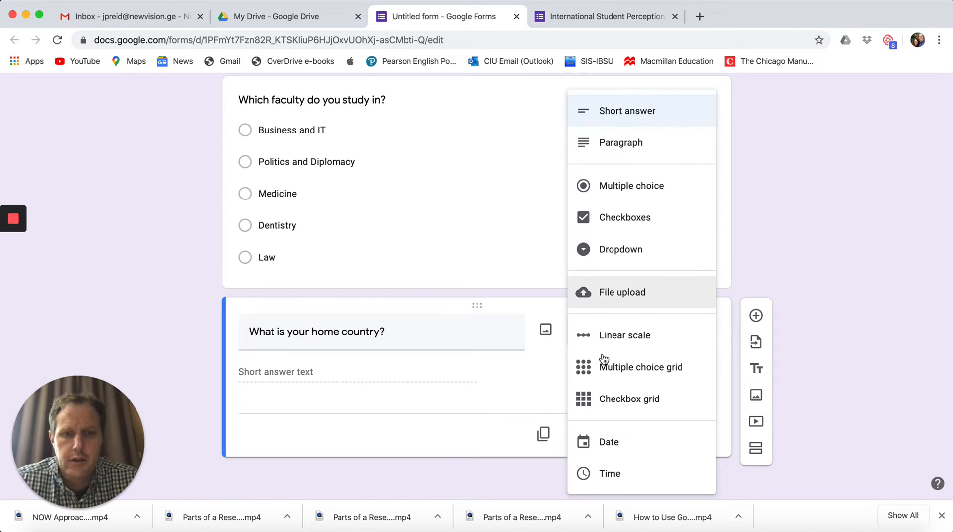
left_click(619, 119)
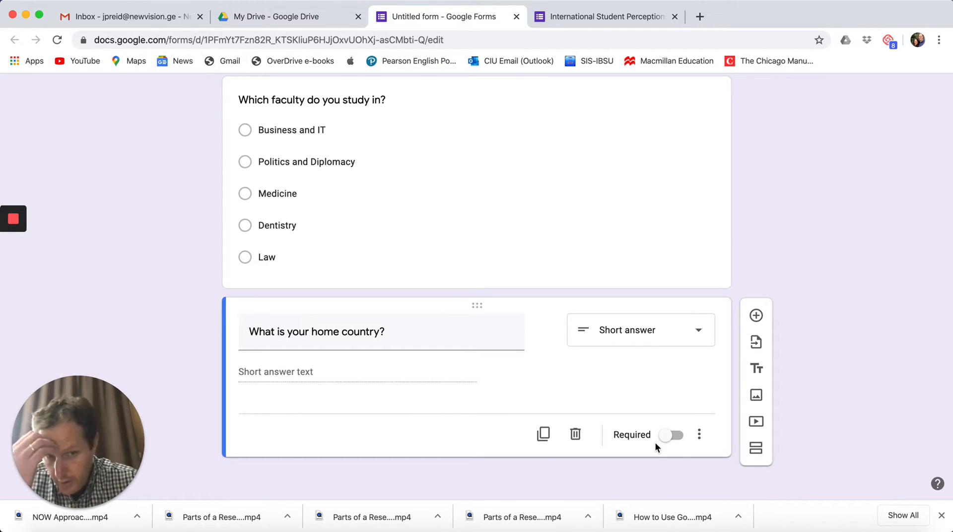
left_click(673, 436)
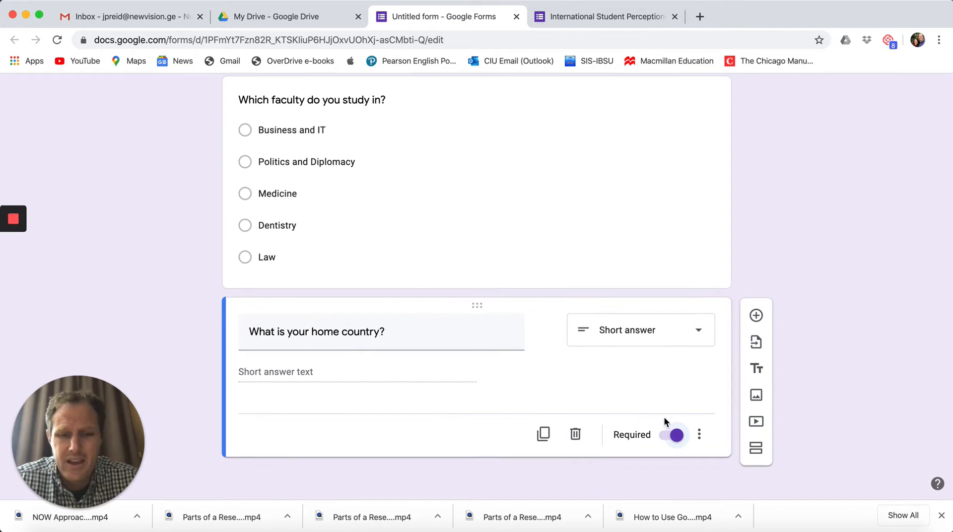
left_click(665, 433)
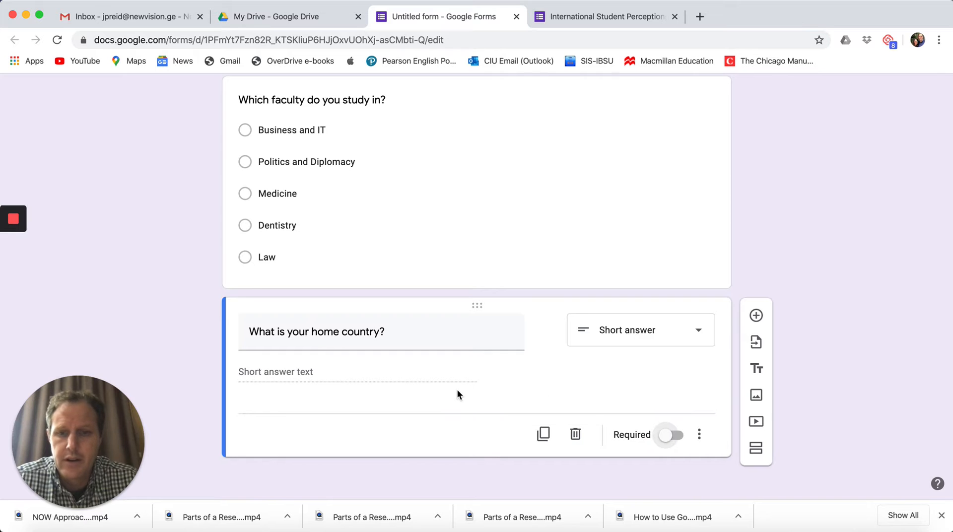
scroll(510, 382, "up", 10)
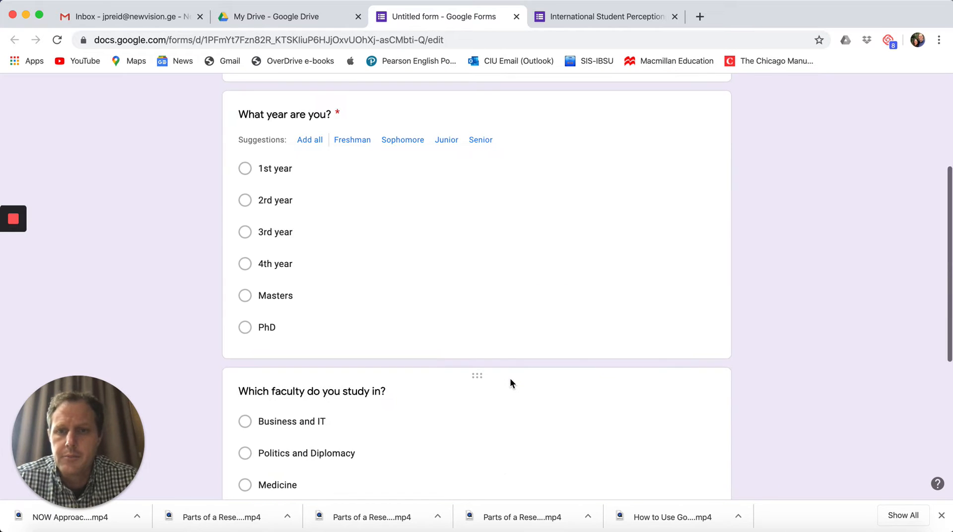
scroll(510, 378, "down", 7)
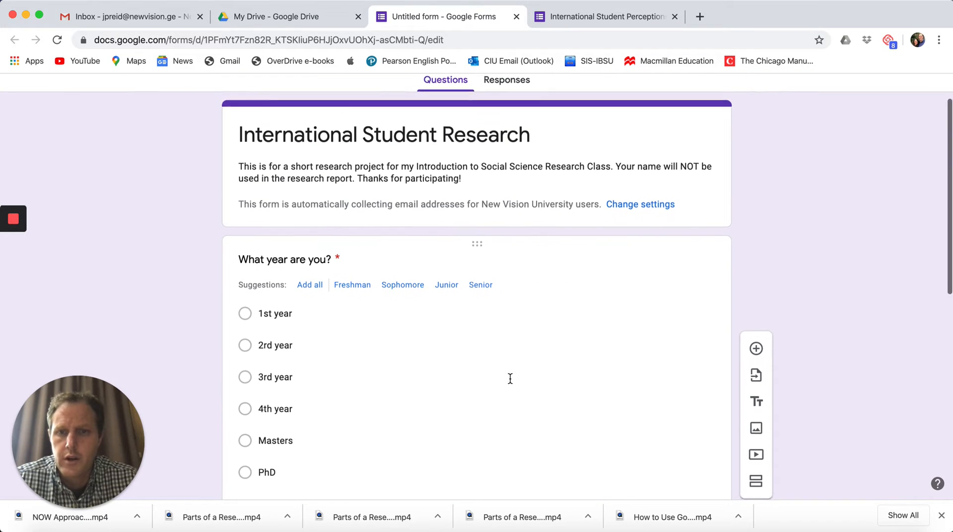
scroll(510, 379, "down", 2)
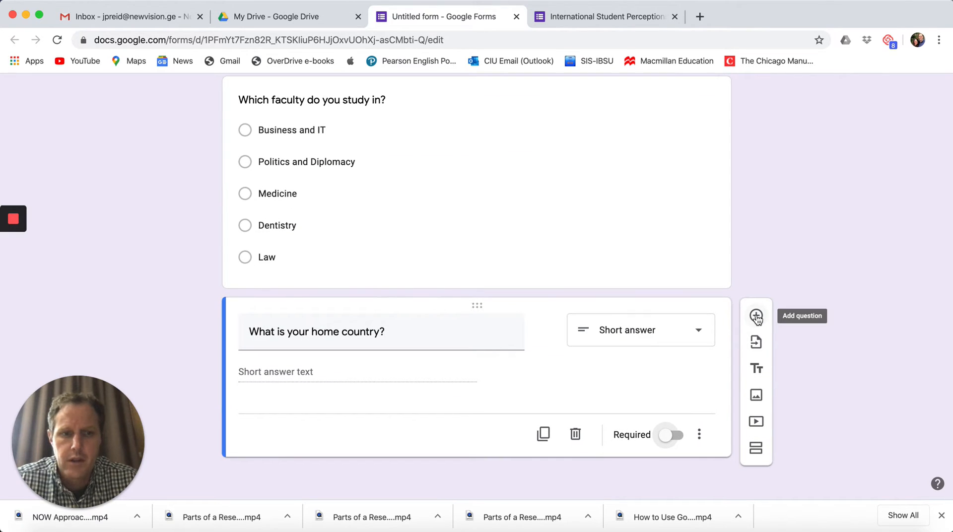
Add a Paragraph question below the home country question, copying the "How has your experience..." question text from the International Student Perception form
left_click(755, 316)
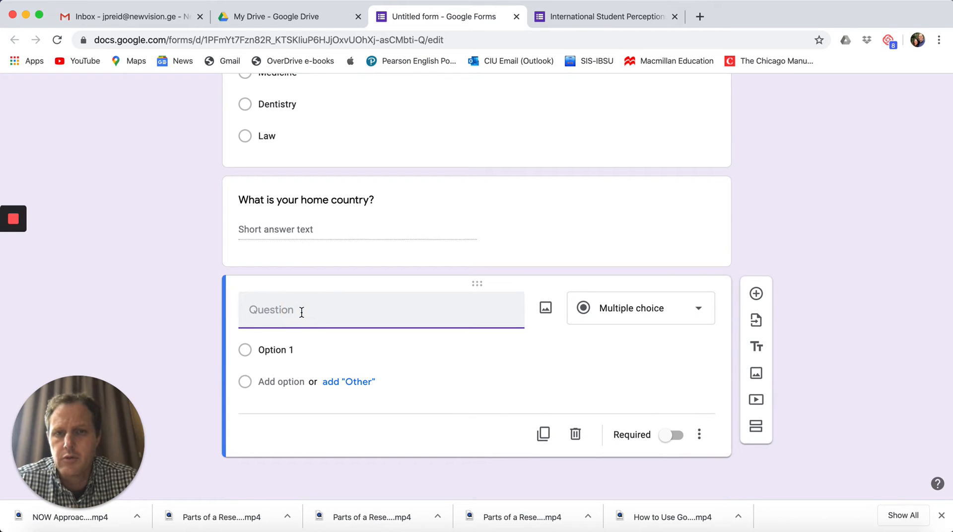
left_click(592, 15)
scroll(362, 369, "down", 10)
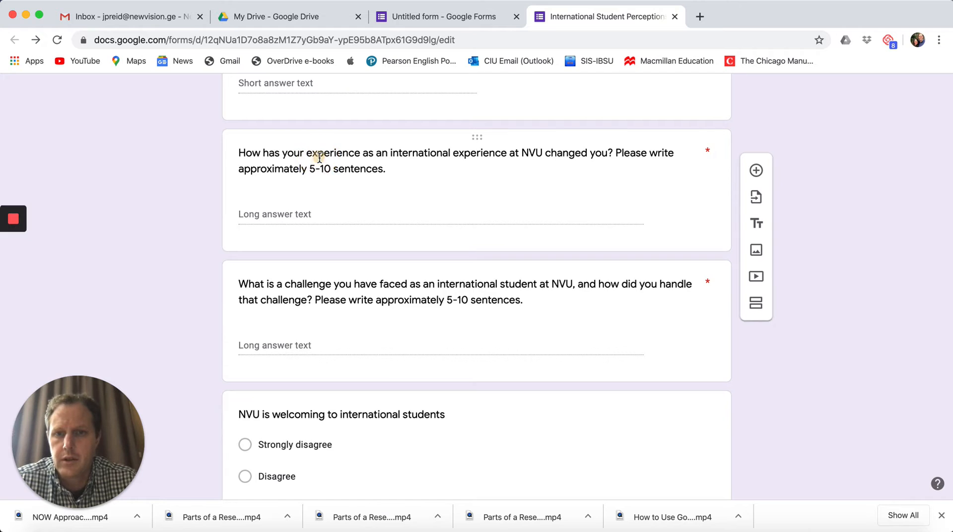
left_click(319, 156)
key("super+c")
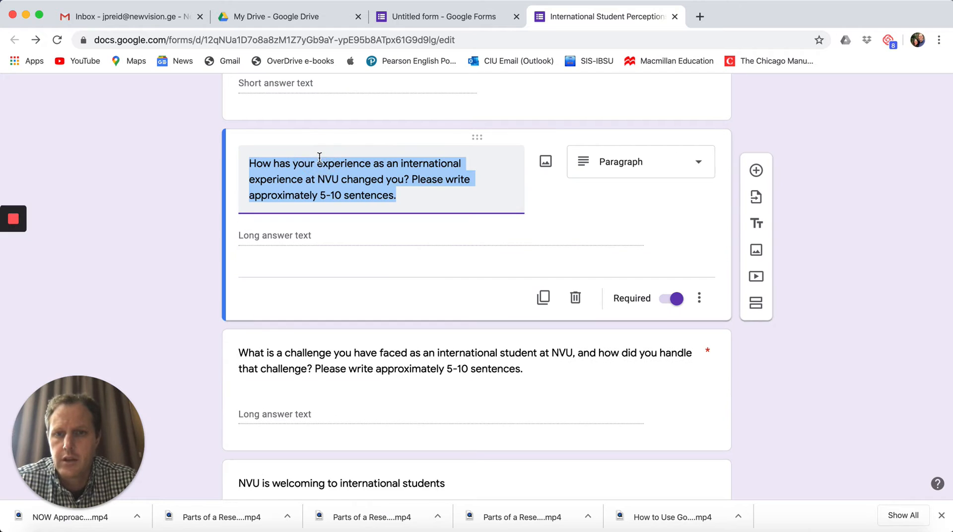
left_click(437, 23)
key("super+v")
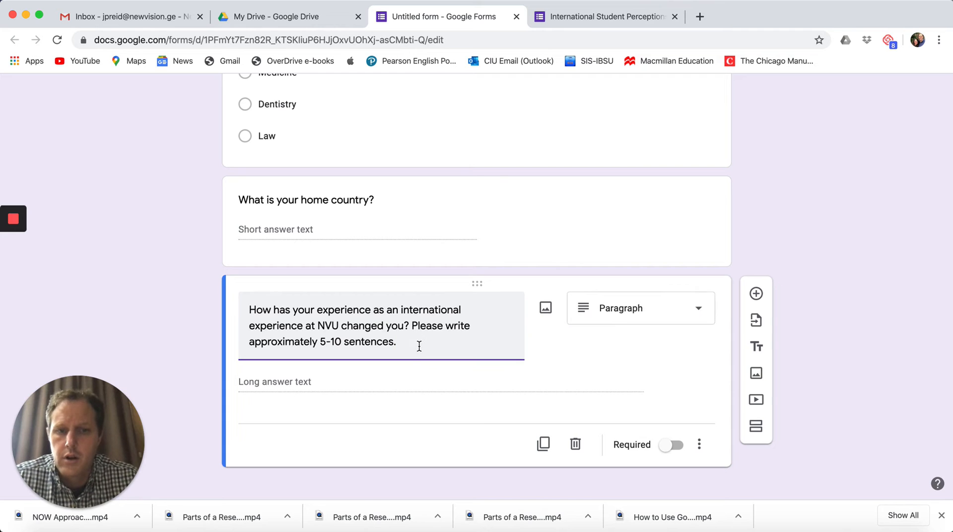
left_click(615, 312)
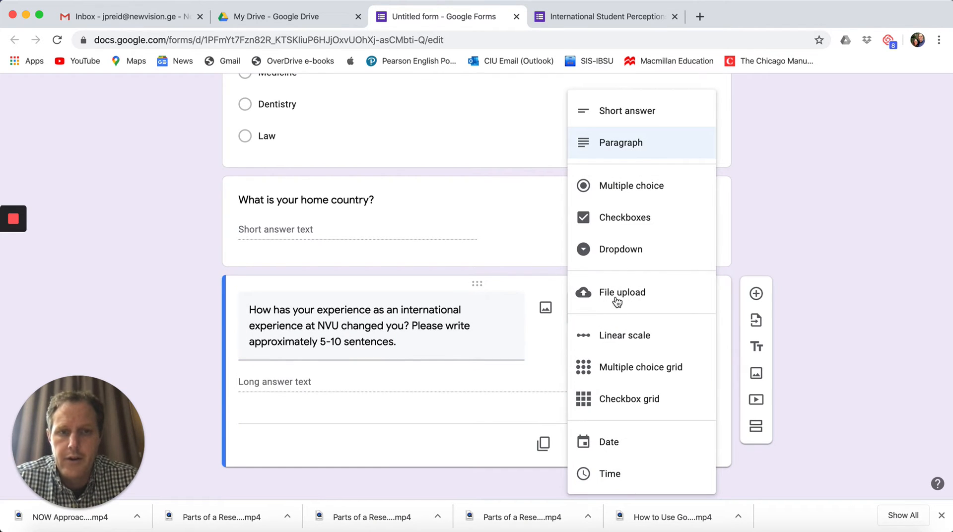
left_click(613, 144)
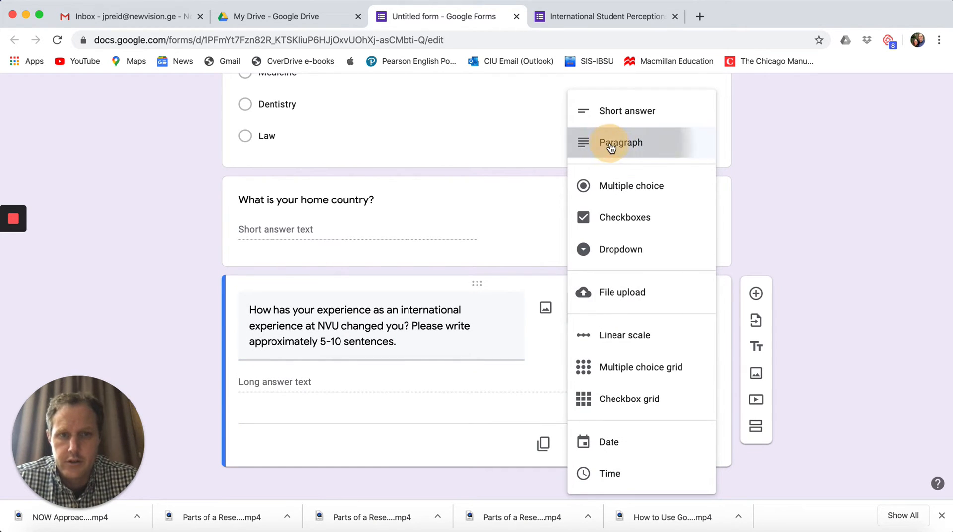
Replace "international experience" with "international student" in the new paragraph question and make the question required
left_click(430, 344)
left_click(417, 348)
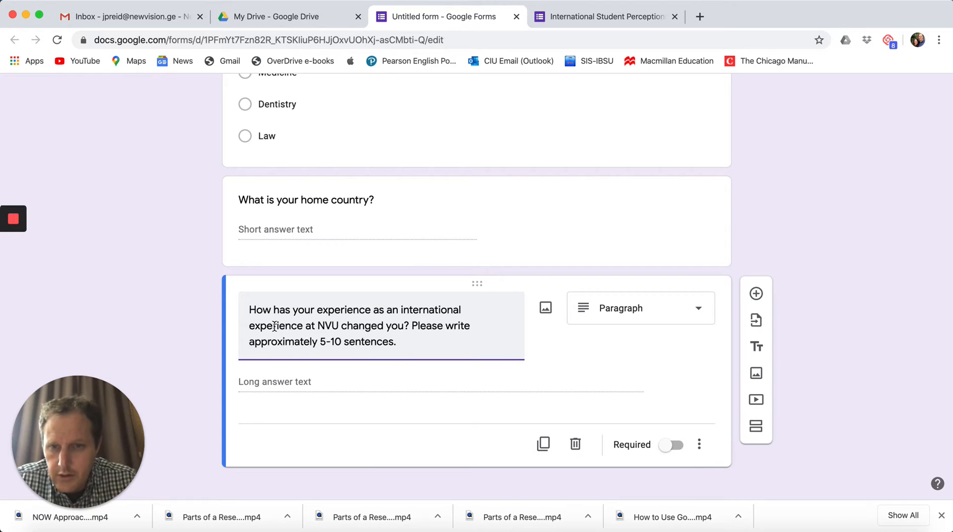
double_click(275, 326)
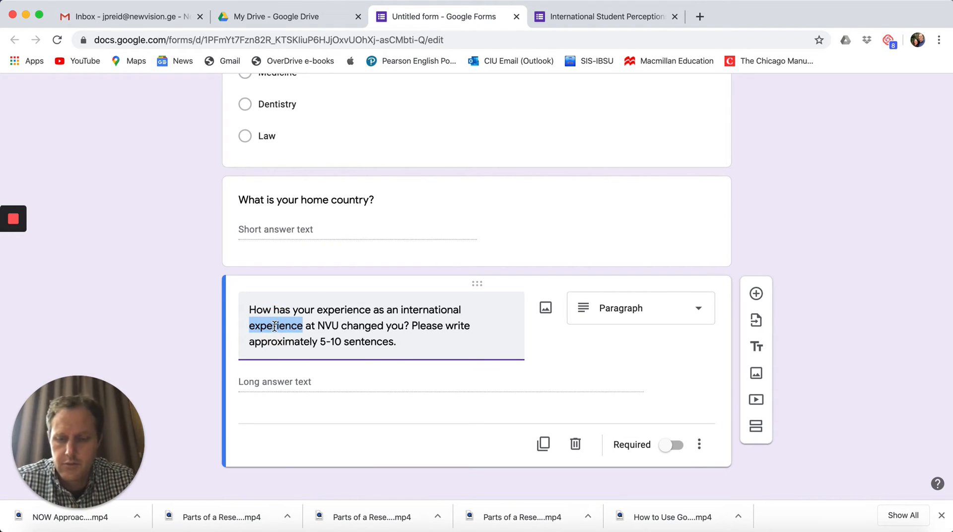
type("student")
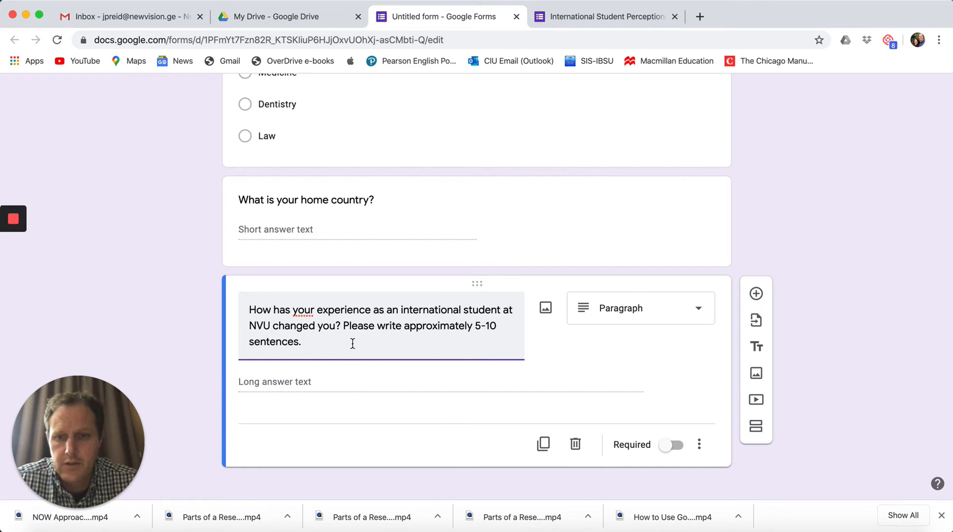
left_click(671, 445)
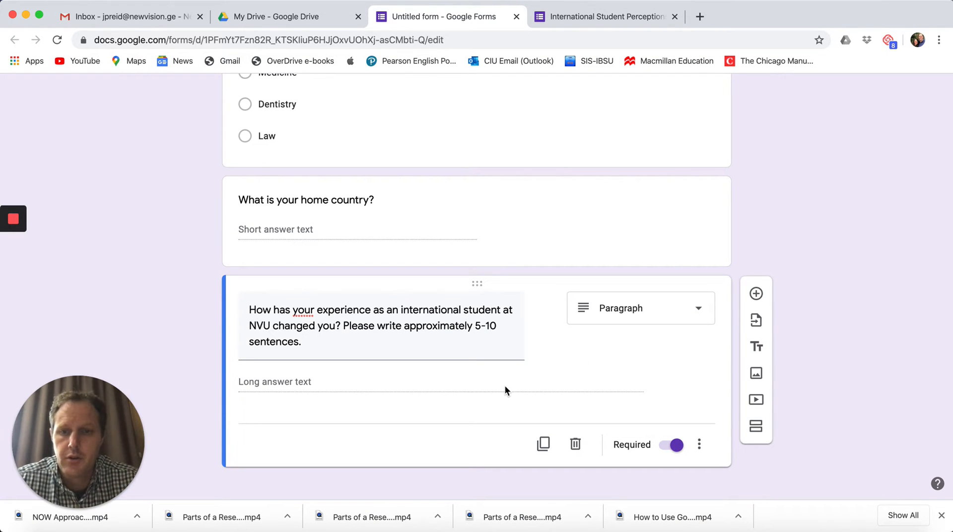
Duplicate the experience question and replace the copy's text with the "What is a challenge you have faced..." question from the International Student Perception form
scroll(506, 390, "down", 1)
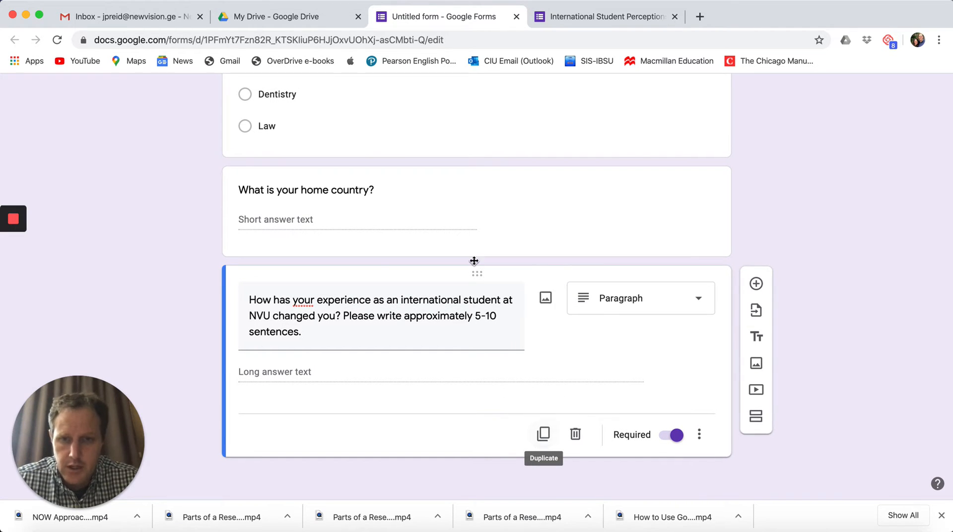
left_click(543, 436)
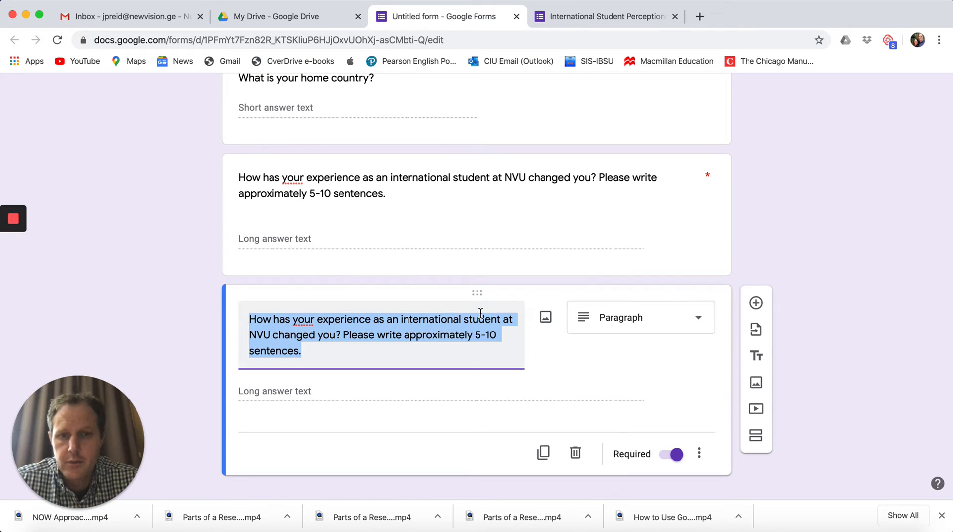
left_click(590, 17)
scroll(375, 328, "down", 2)
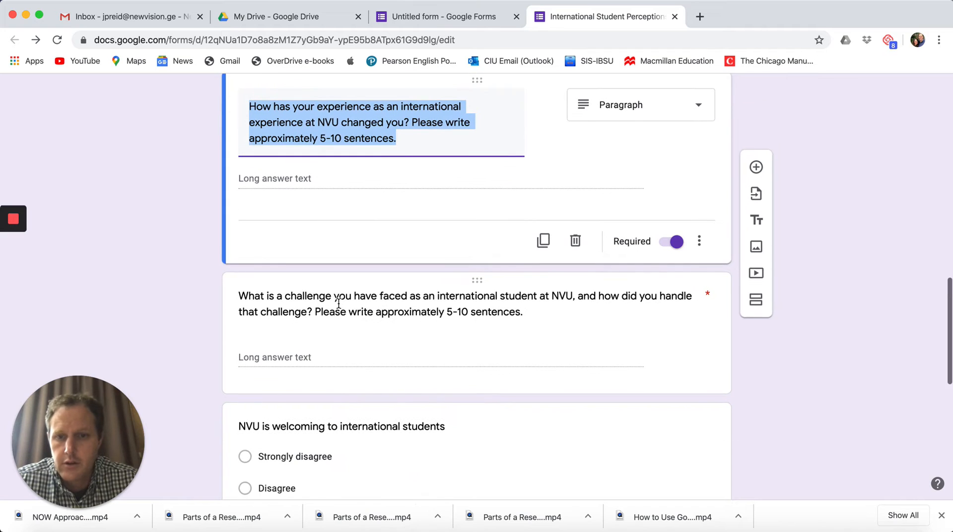
left_click(339, 308)
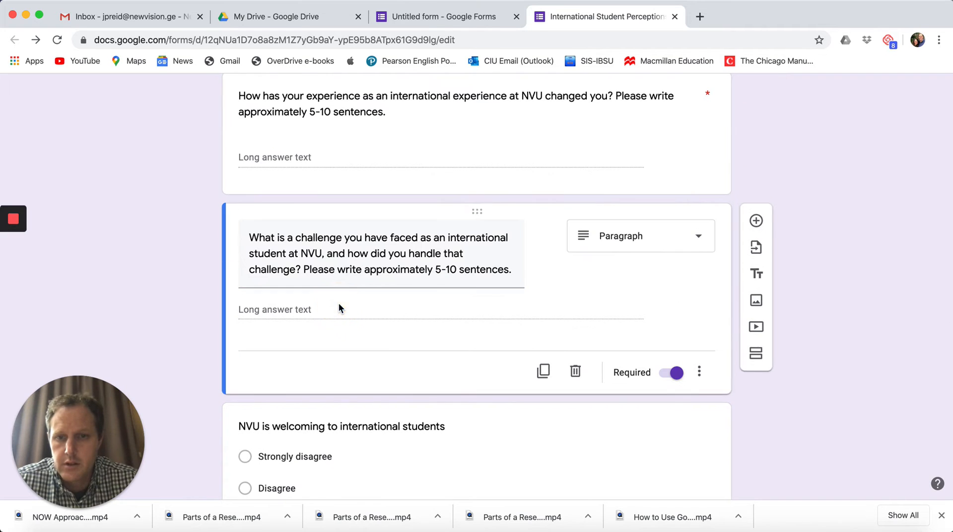
triple_click(323, 261)
key("super+c")
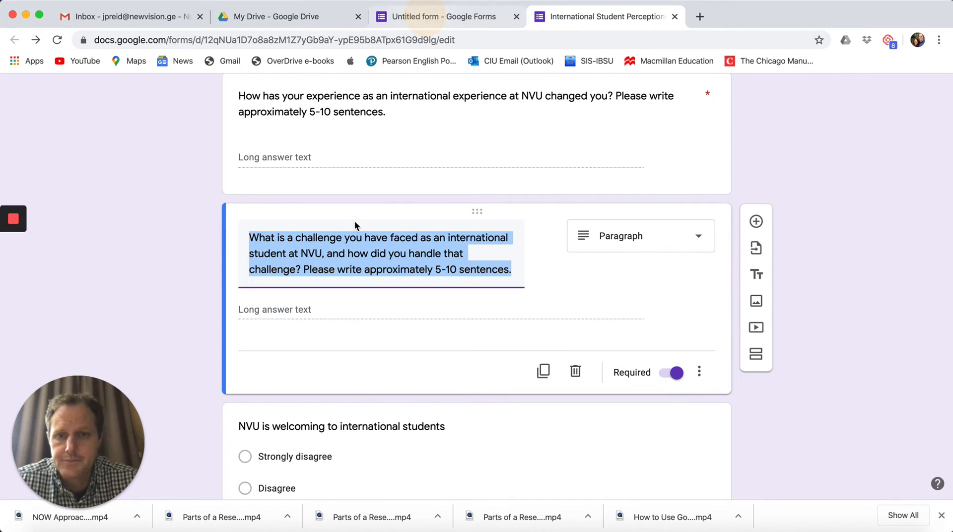
left_click(426, 17)
key("super+v")
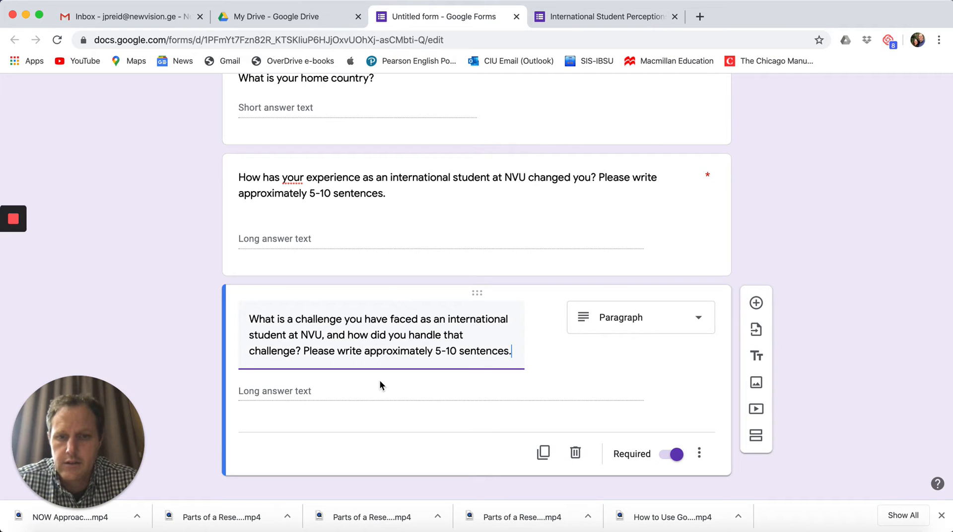
Change "how did you handle" to "how have you handled" in the challenge question
double_click(403, 336)
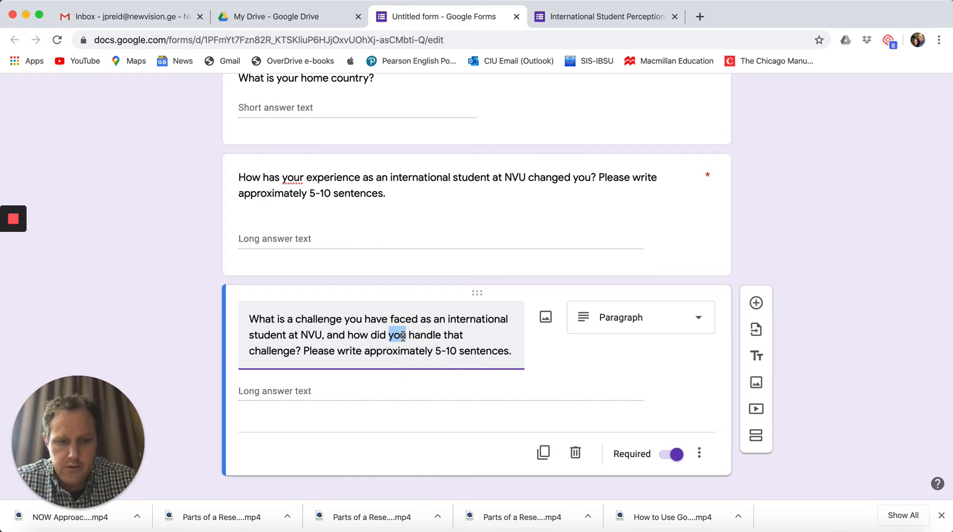
key("BackSpace")
key("BackSpace")
key("BackSpace")
key("BackSpace")
key("BackSpace")
type("have you han")
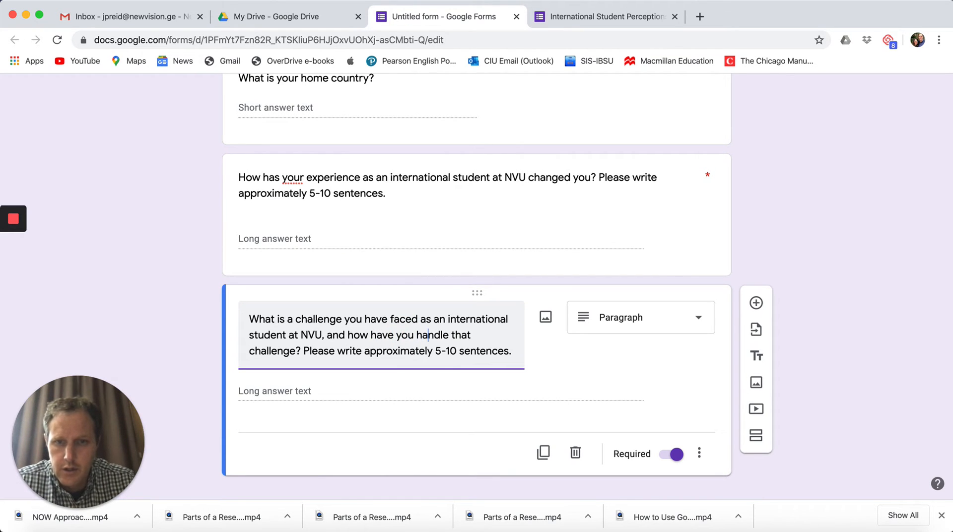
type("d")
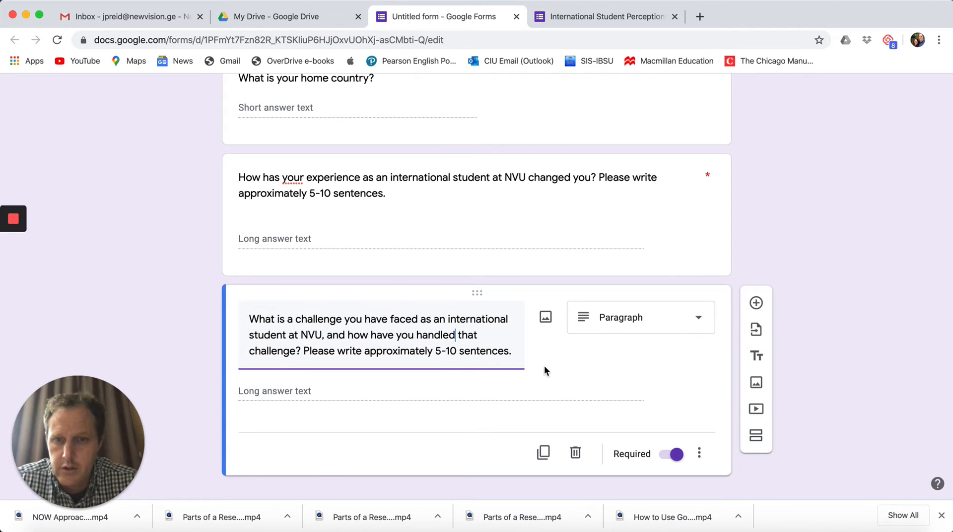
left_click(561, 377)
Add a multiple choice question below the challenge question and enter "Is NVU welcoming to" as its text
scroll(560, 377, "up", 2)
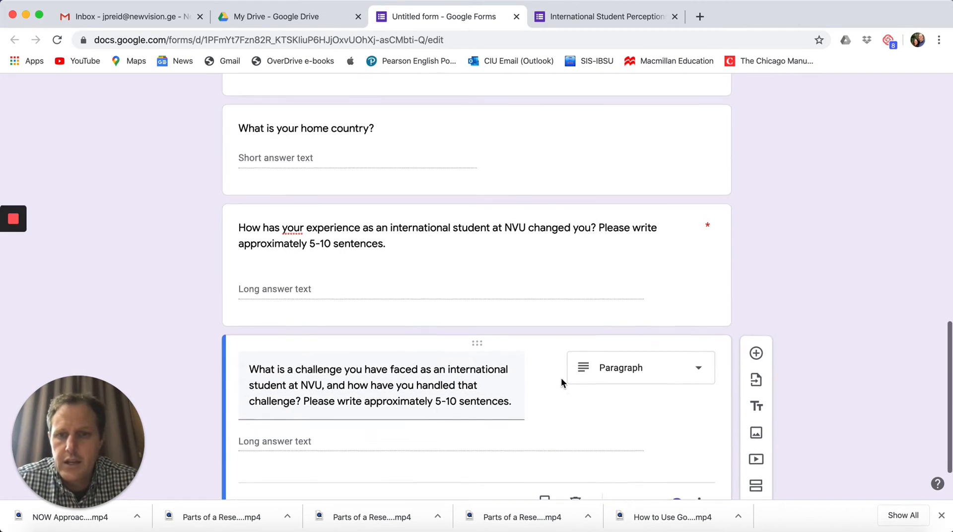
scroll(560, 382, "up", 5)
scroll(561, 382, "up", 10)
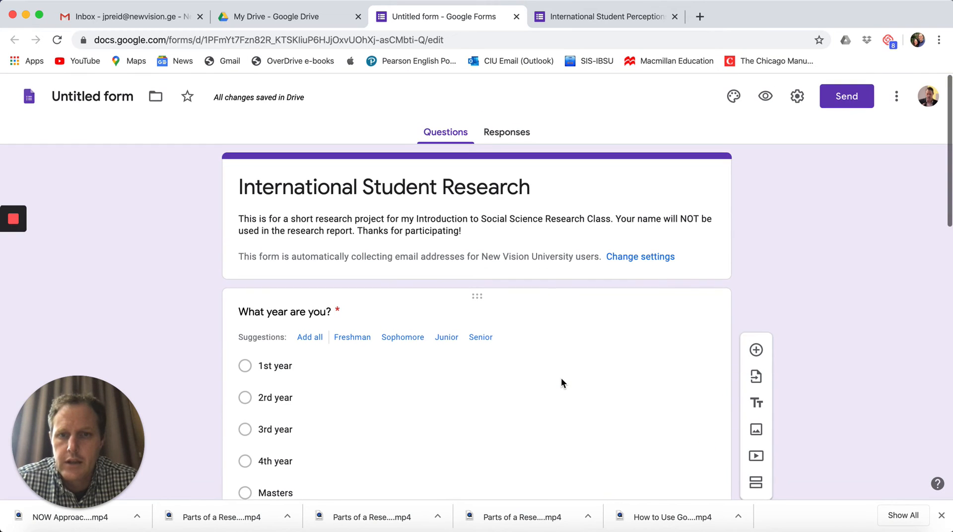
scroll(560, 377, "down", 15)
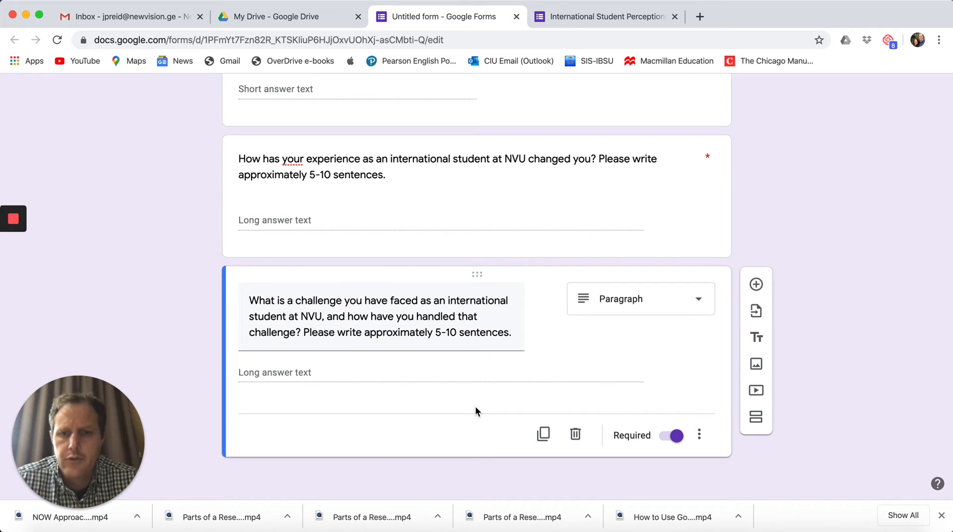
left_click(756, 285)
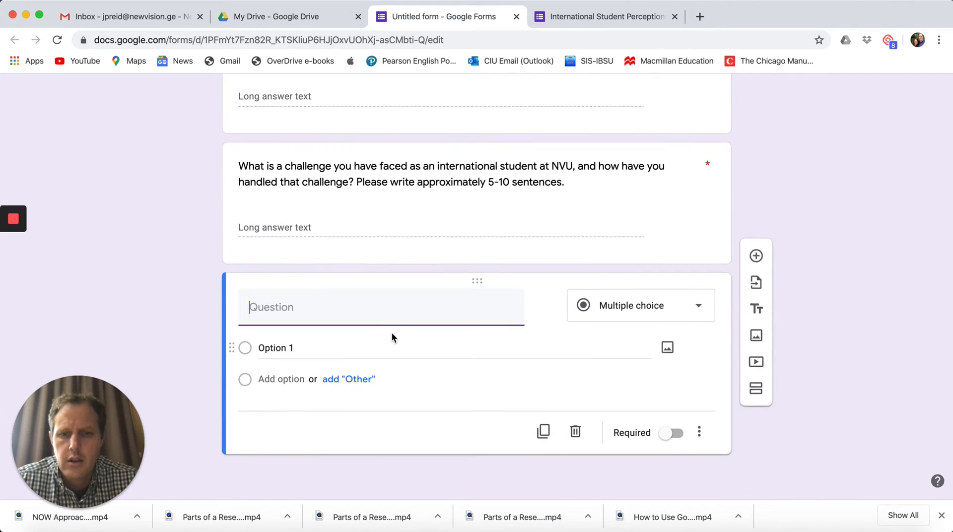
left_click(653, 312)
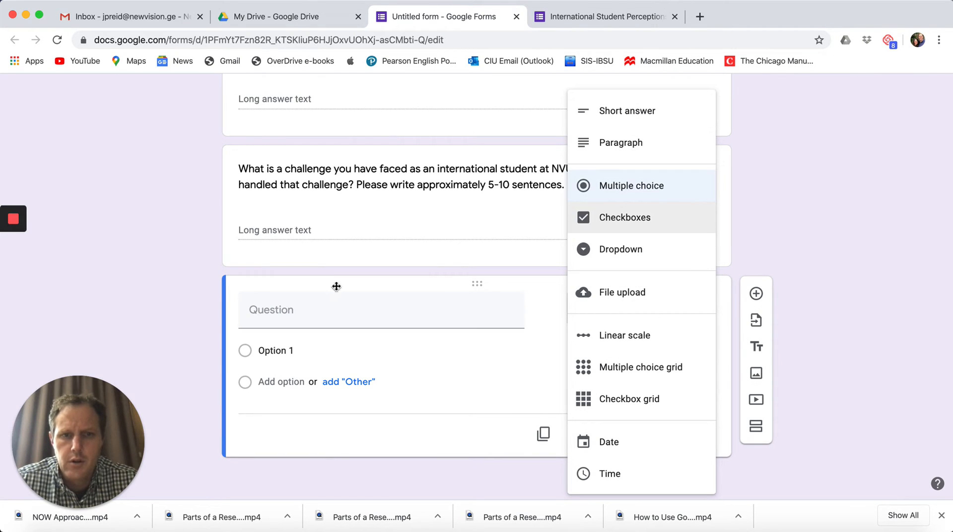
left_click(300, 308)
type("I")
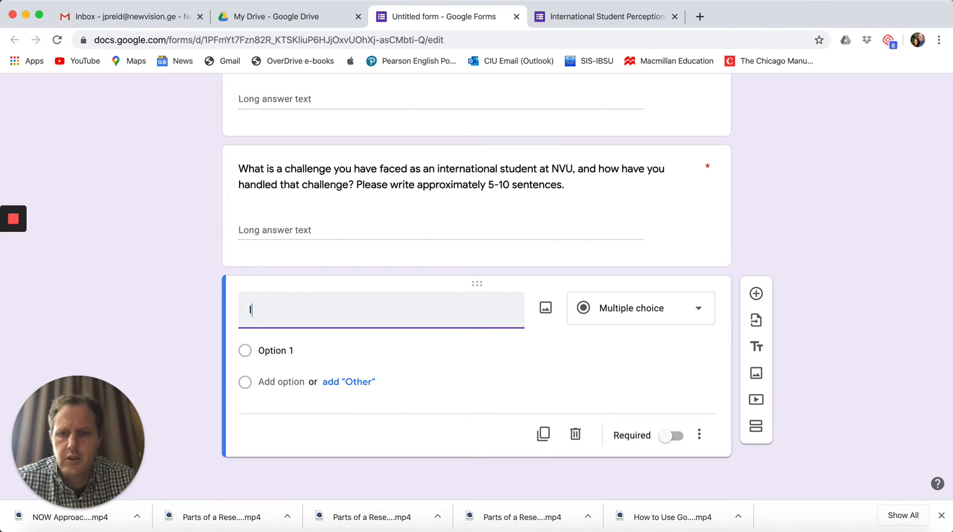
type("s NVU ")
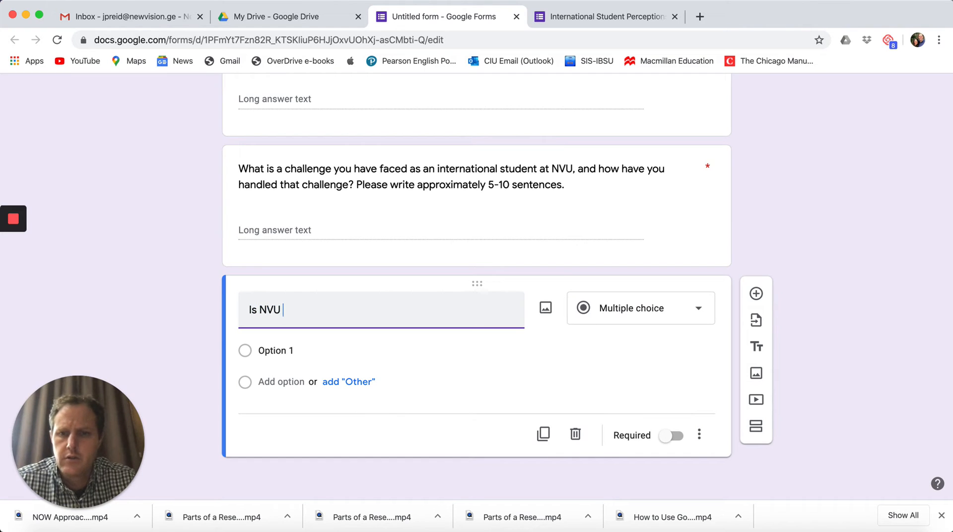
type("w")
key("BackSpace")
type("welcomin")
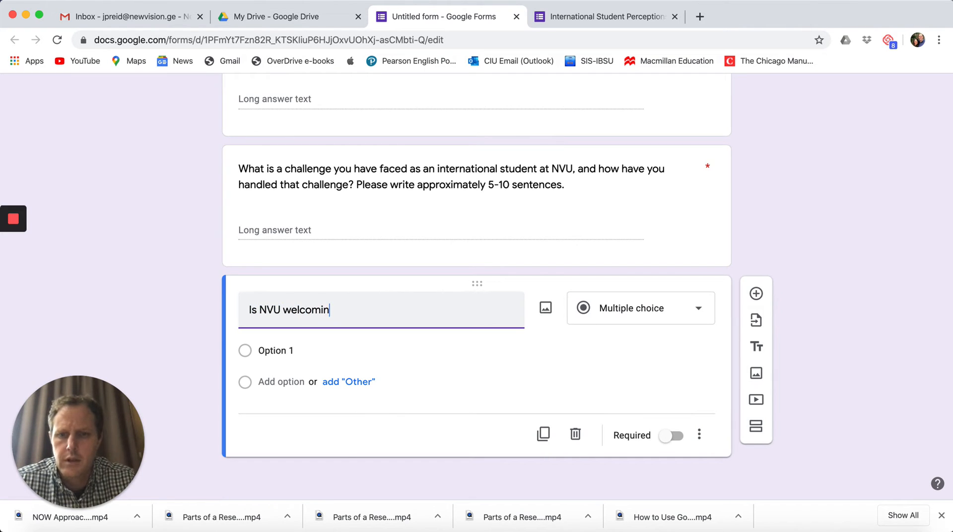
type("g to")
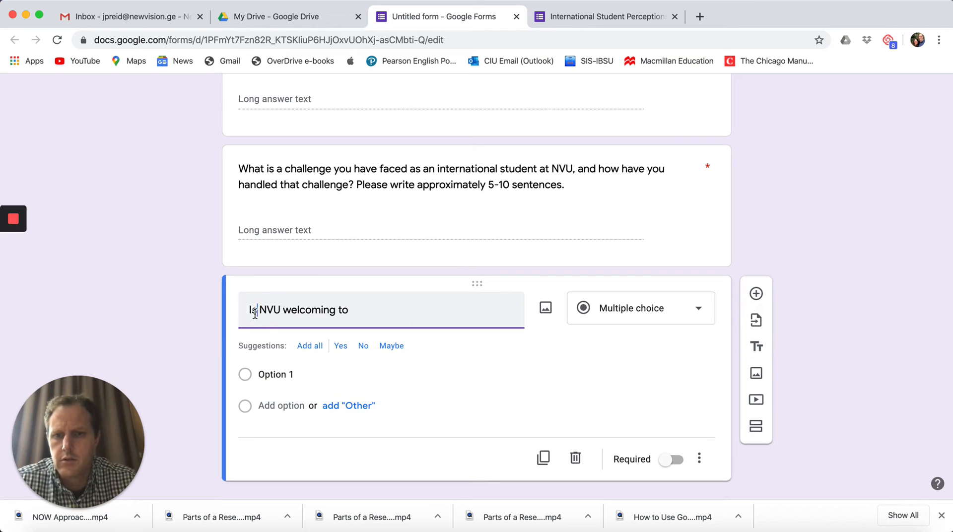
Reword the new question as "How welcoming is NVU to international students?"
key("BackSpace")
key("BackSpace")
key("BackSpace")
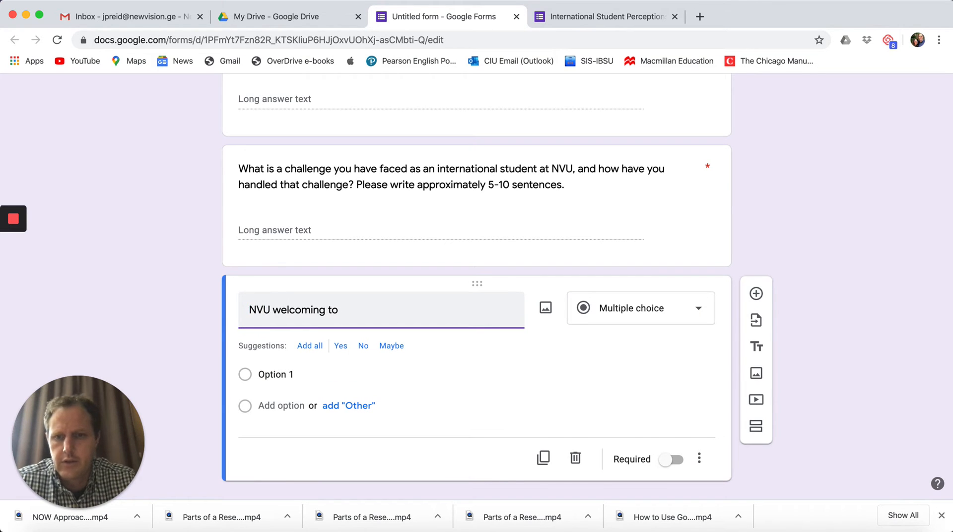
type("How")
type(" welcoming i")
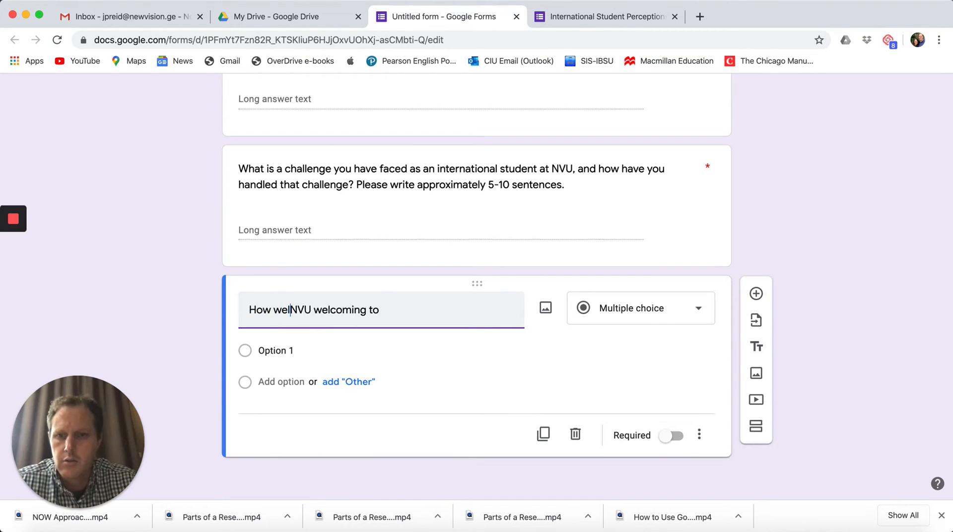
type("s")
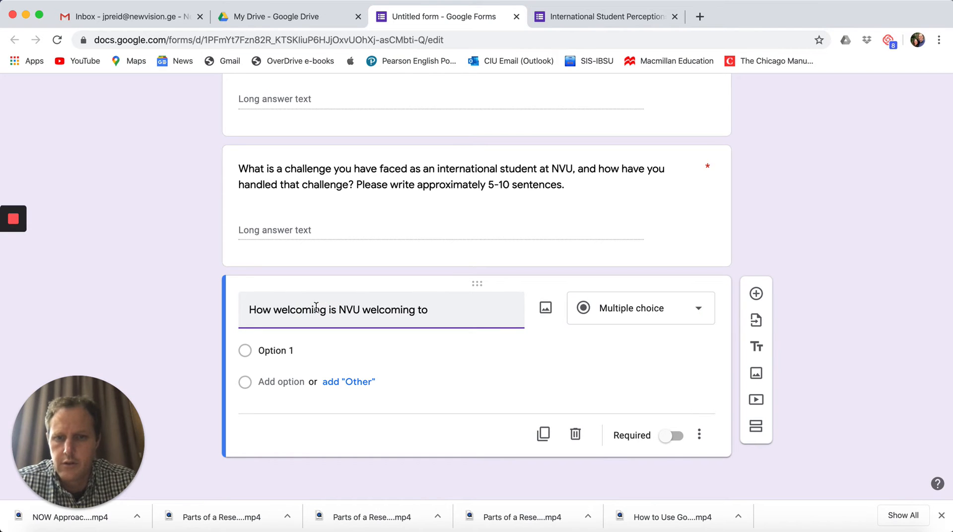
double_click(382, 309)
key("BackSpace")
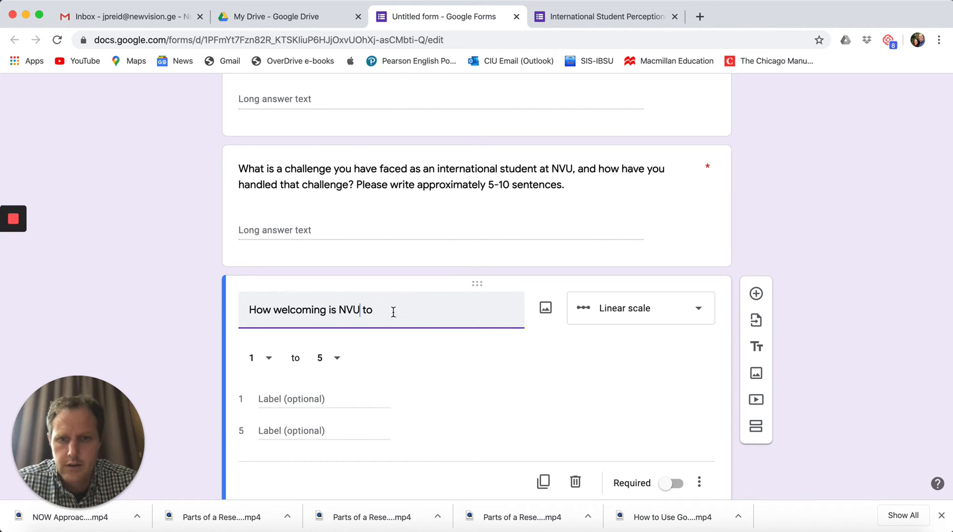
left_click(394, 311)
type("internation")
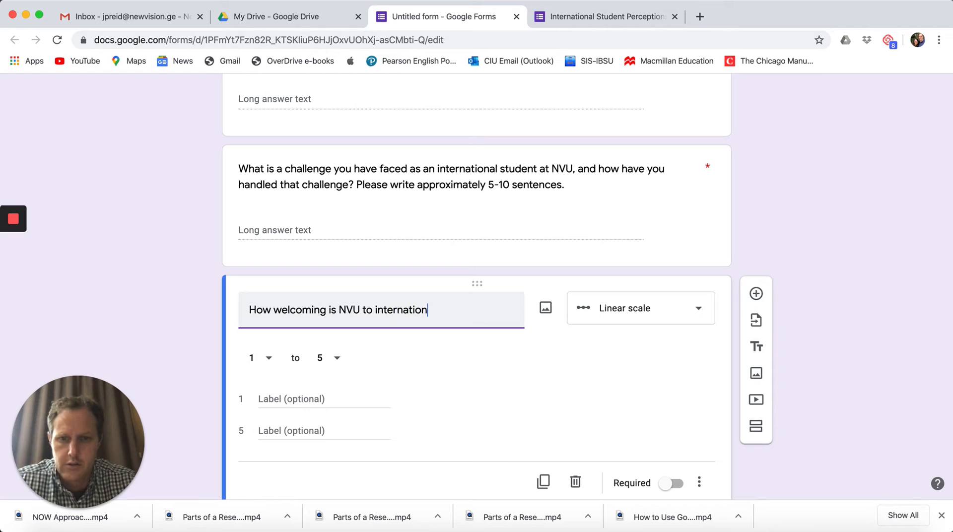
type("al stude")
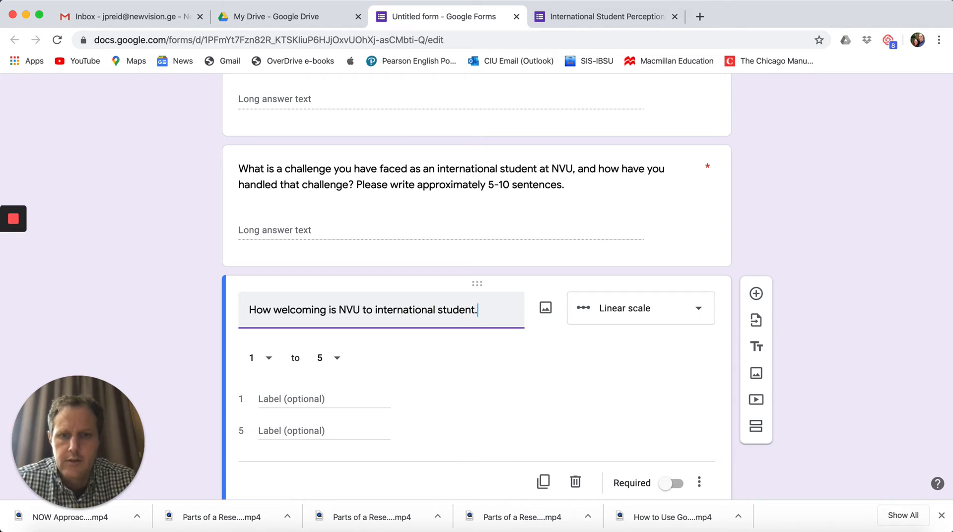
type("nts?")
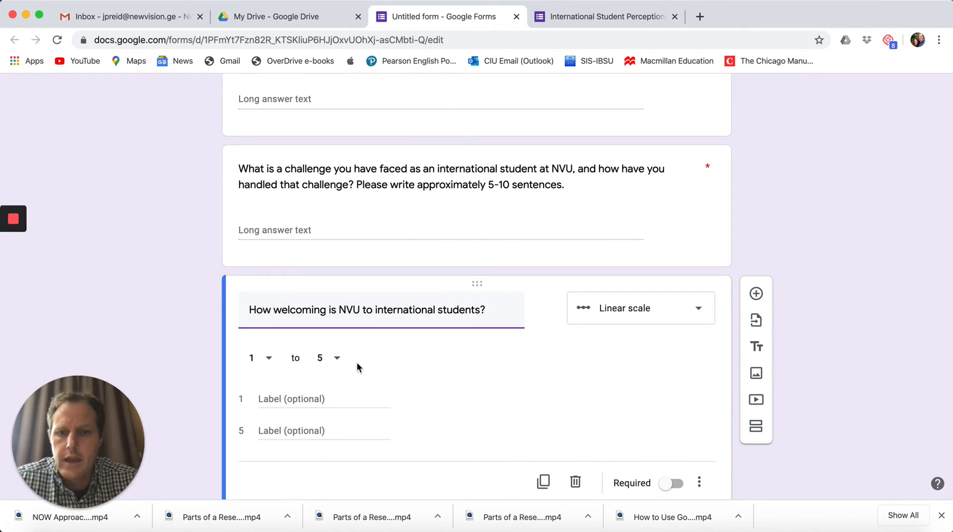
Set the question type of the NVU welcoming question to Multiple choice
left_click(623, 316)
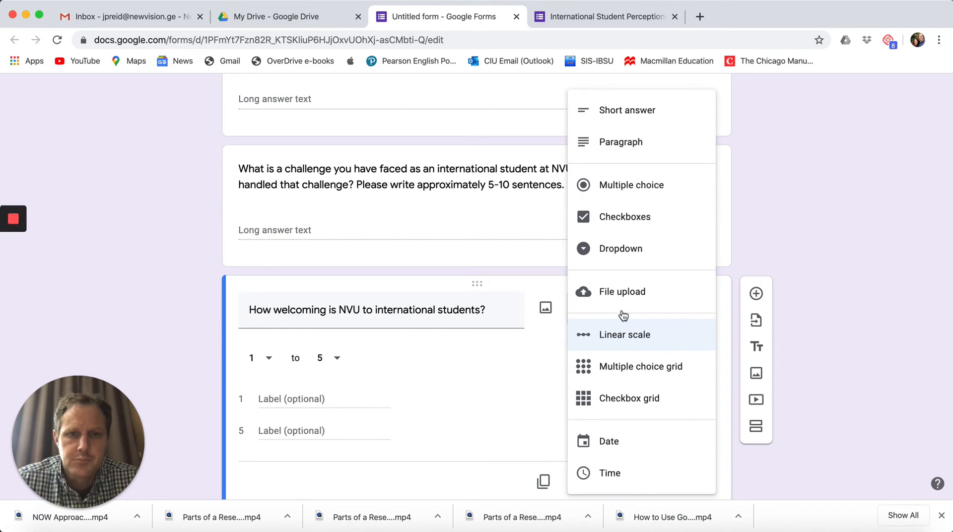
left_click(615, 191)
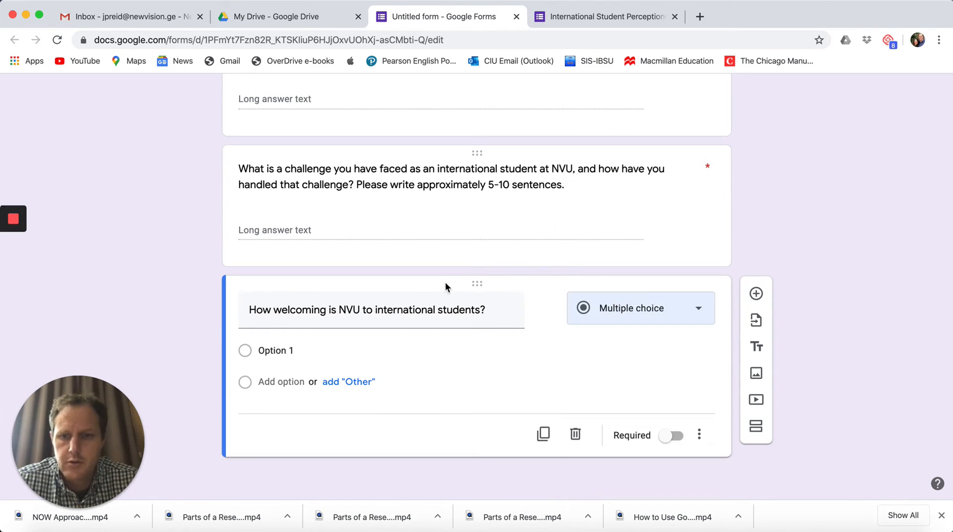
left_click(263, 360)
left_click(284, 353)
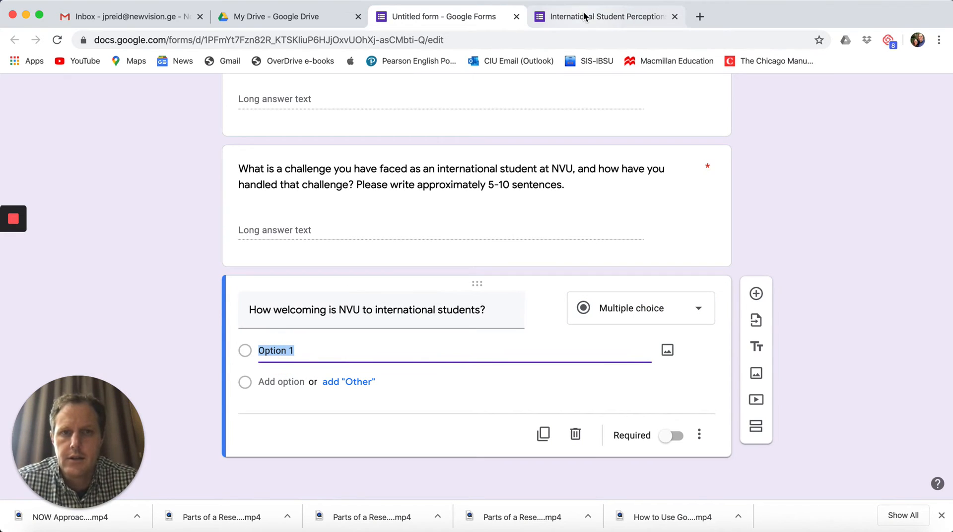
Replace the question text with "NVU is welcoming to international students." and add all suggested answers from Strongly disagree to Strongly agree
triple_click(329, 308)
type("N")
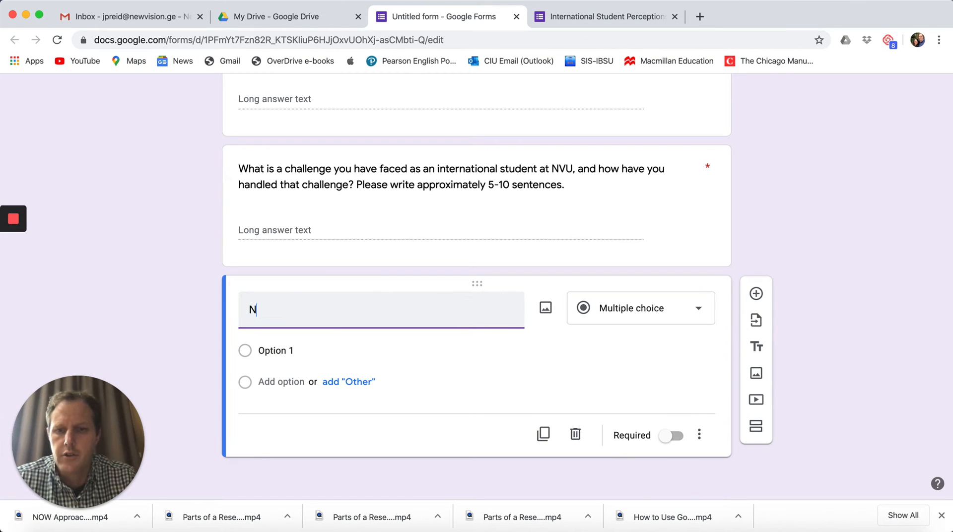
type("VU is welcoming ")
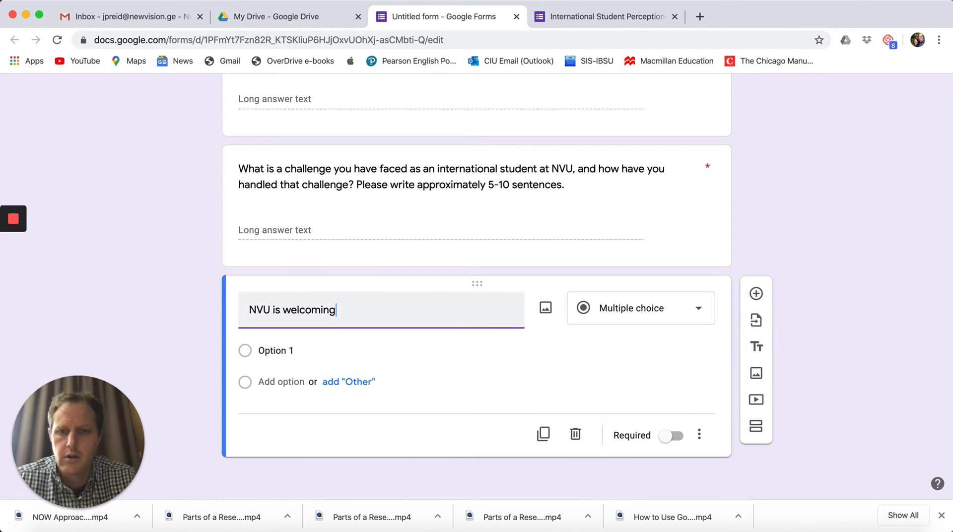
type("to internation")
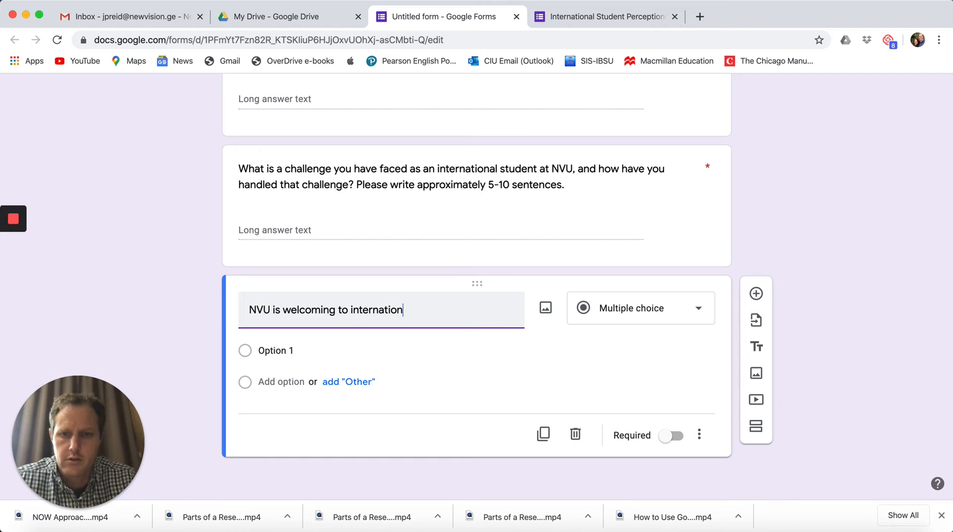
type("al")
key("BackSpace")
type("al ")
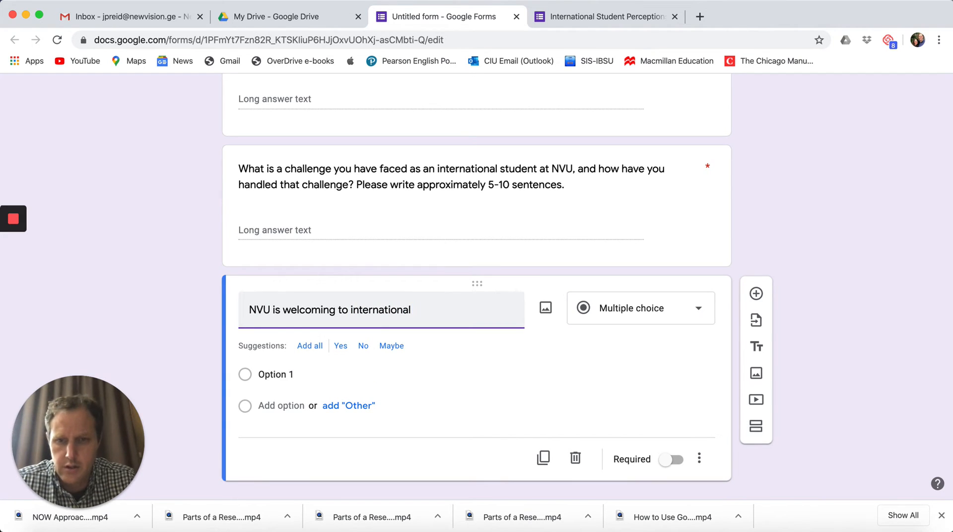
type("students.")
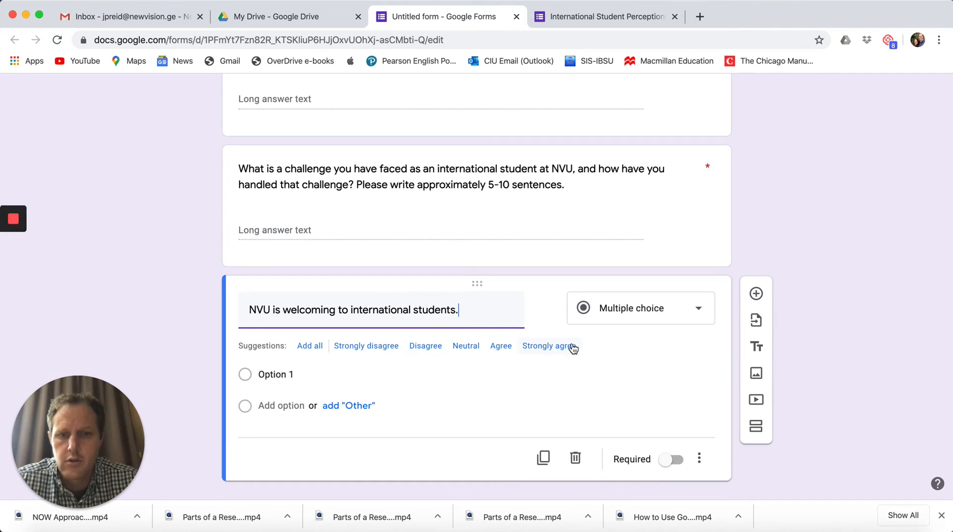
left_click(308, 350)
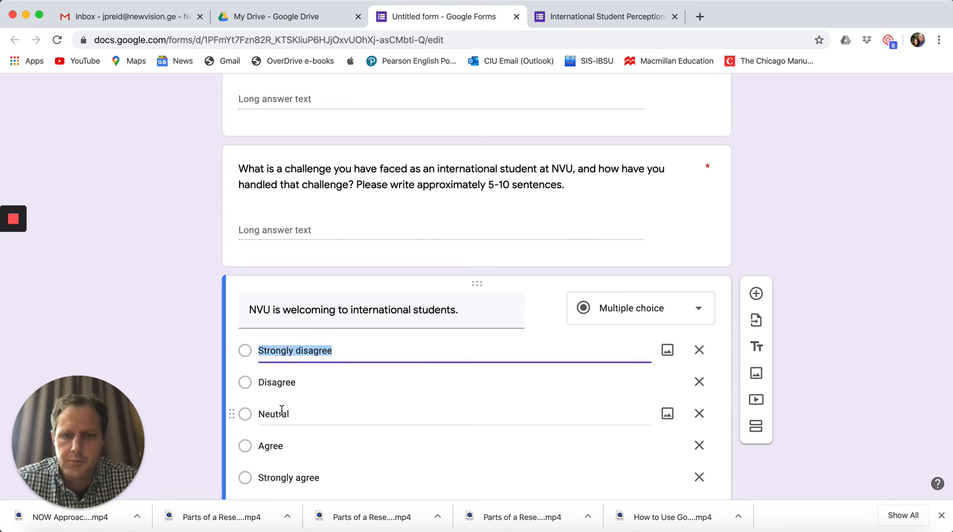
Add a Checkboxes question reading "What are the best parts of NVU for you?" below the NVU welcoming question
scroll(308, 420, "down", 5)
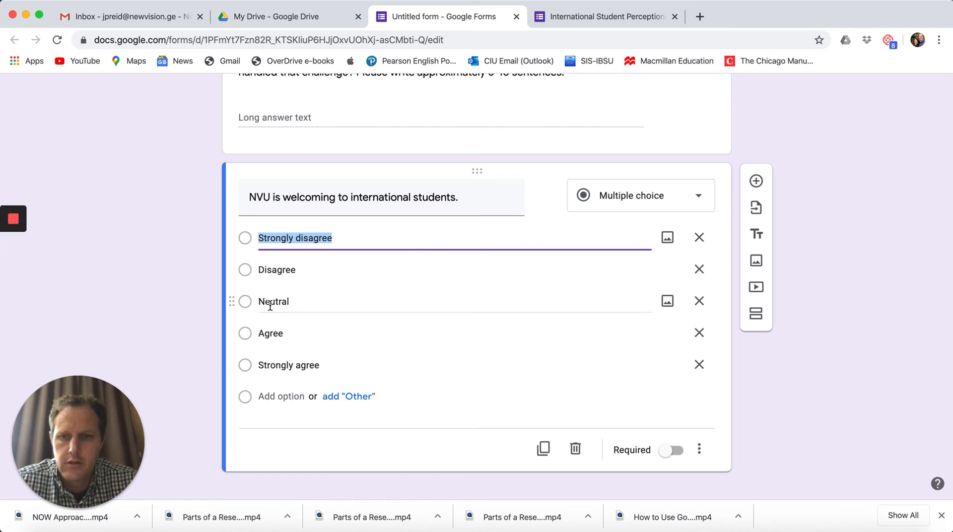
left_click(756, 181)
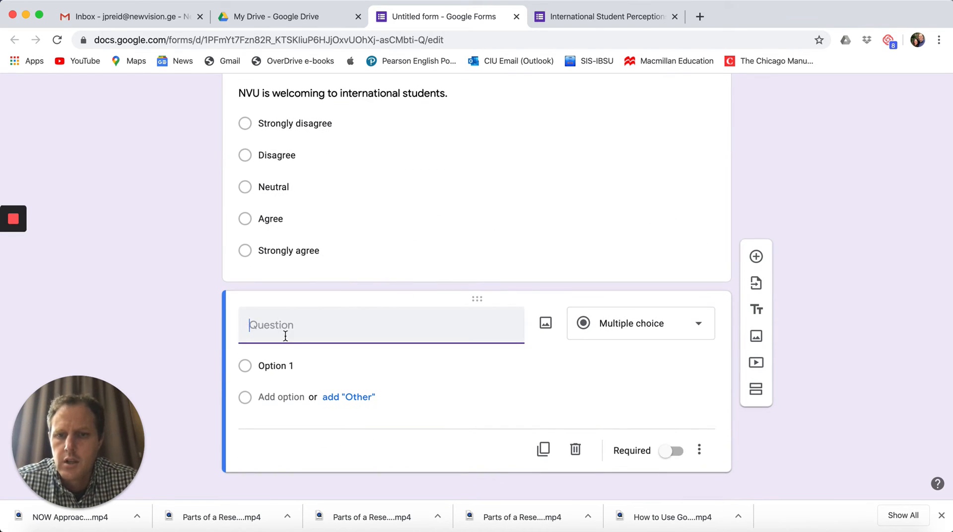
type("What are the best ")
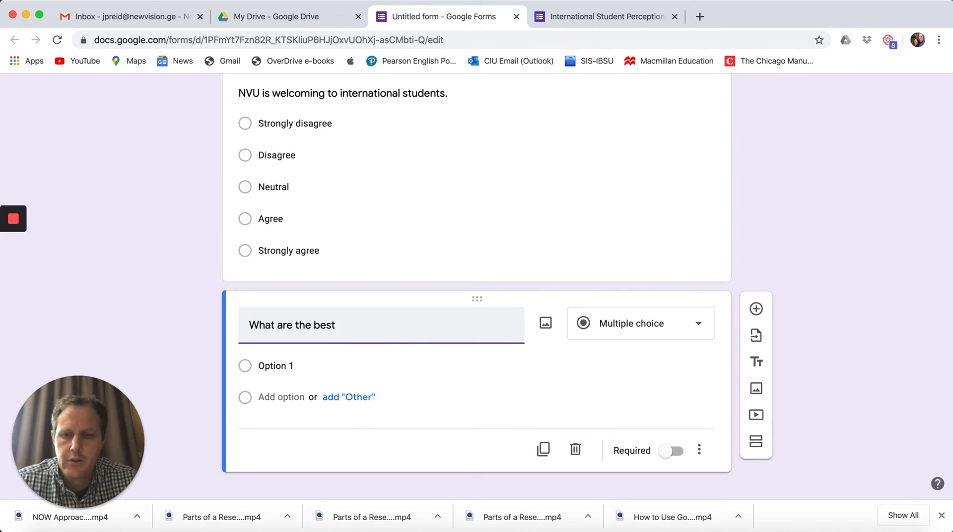
type("parts of NV")
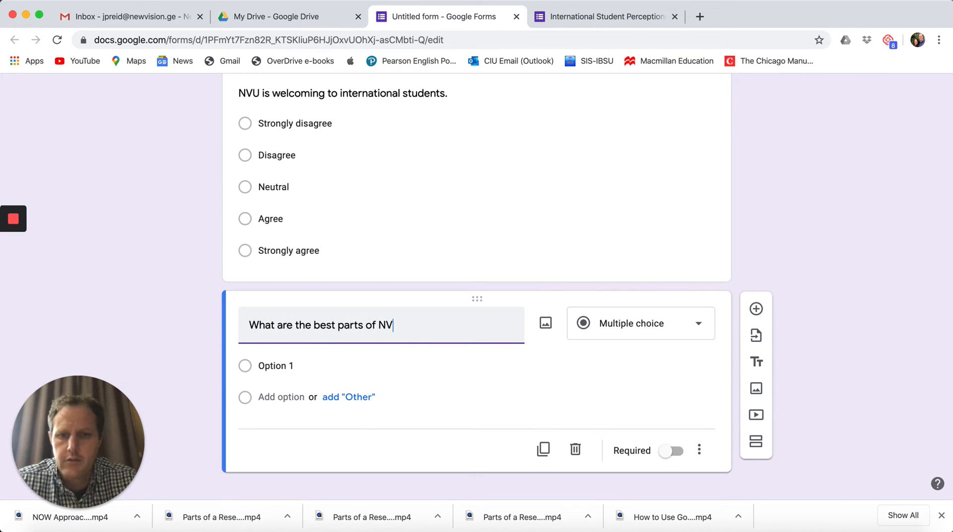
type("U for you?")
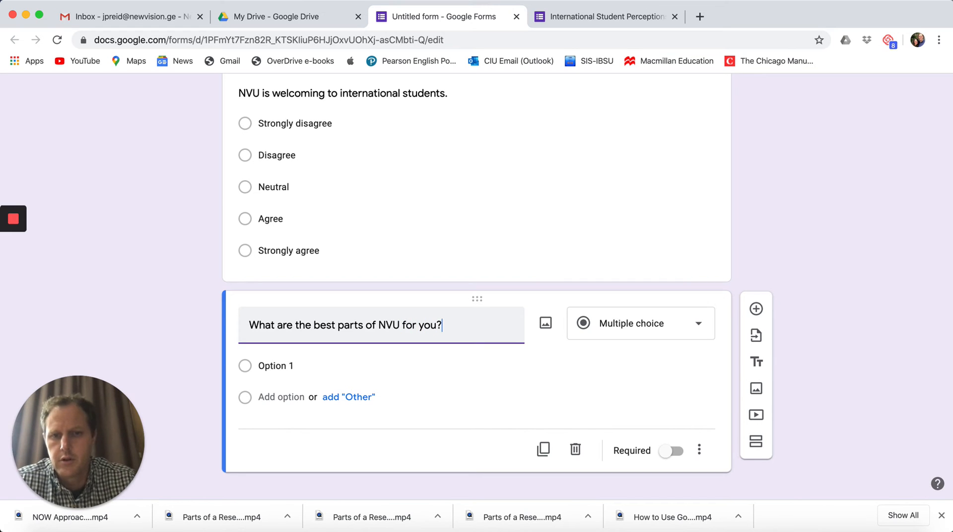
left_click(623, 329)
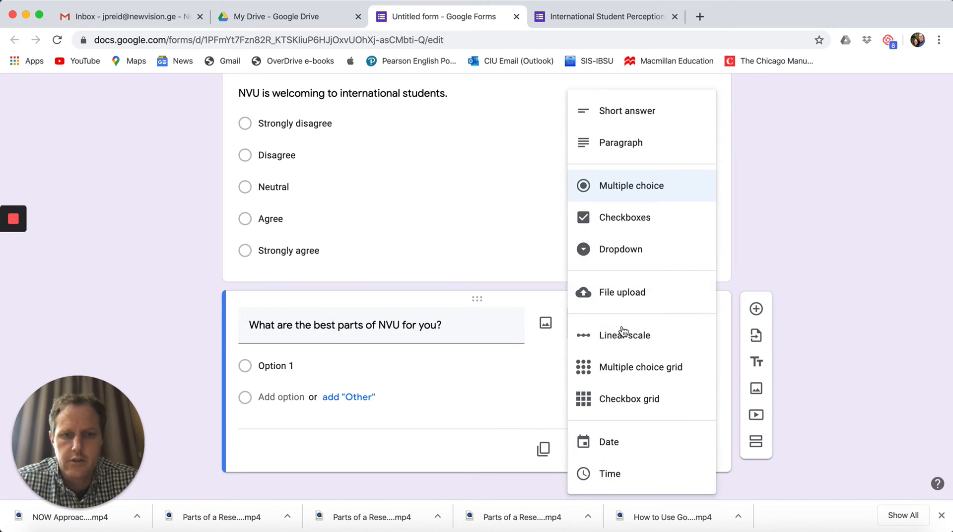
left_click(627, 216)
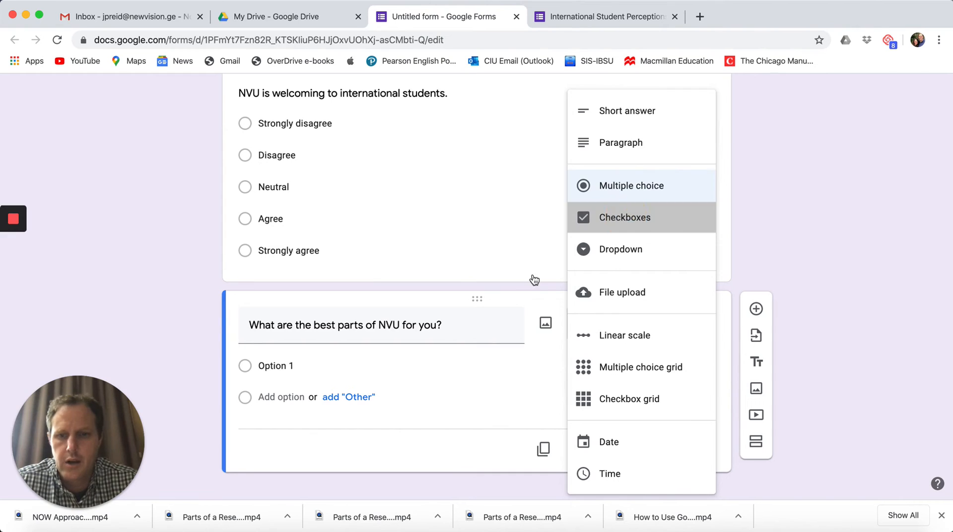
scroll(334, 363, "down", 1)
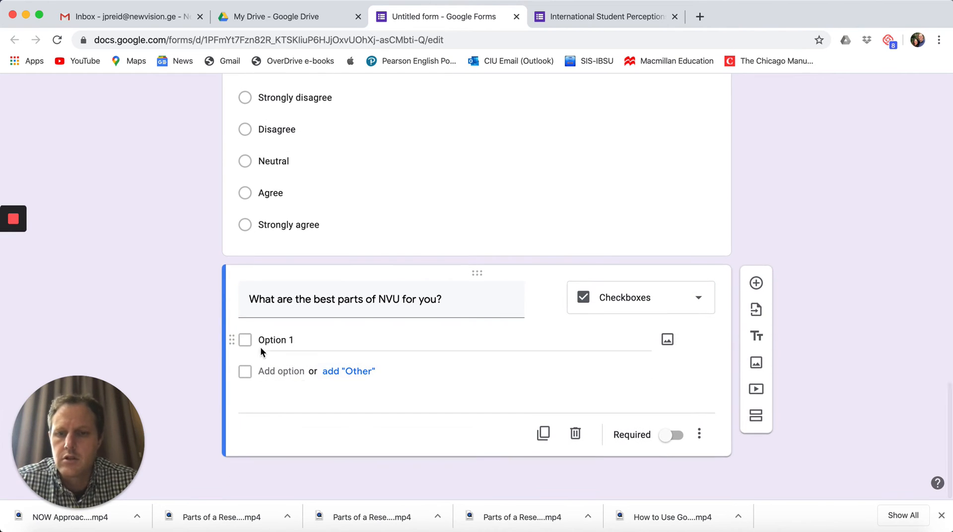
Fill in "The courses" and "My classmates" as the first two answers to the question about the best parts of NVU
left_click(278, 341)
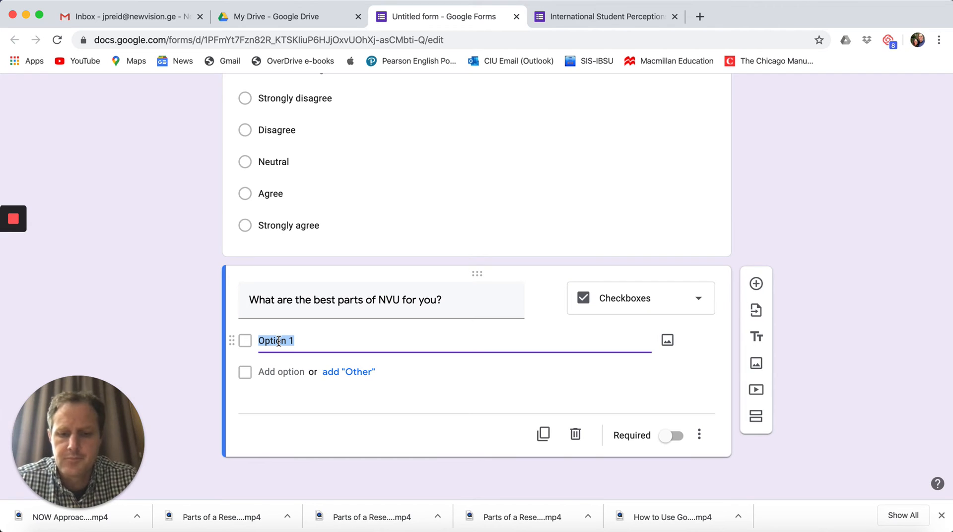
type("The")
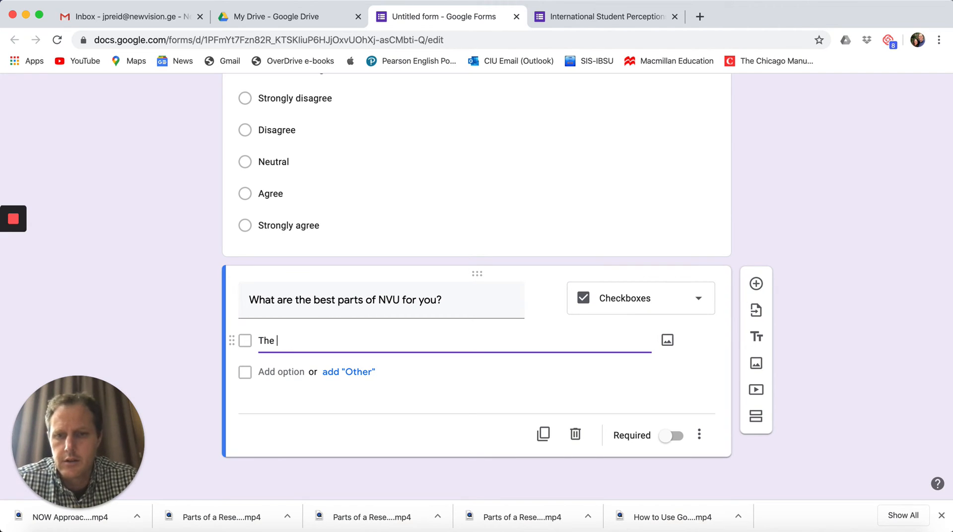
type(" course")
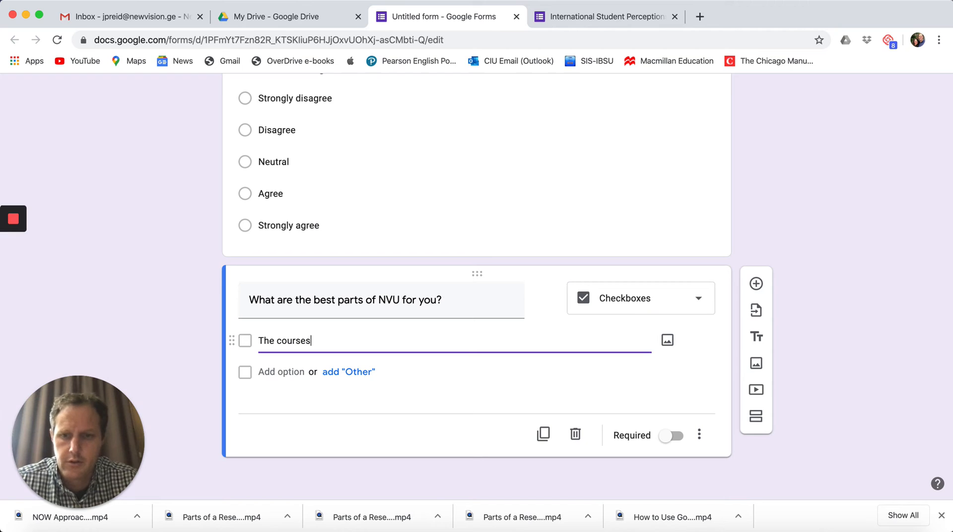
type("s")
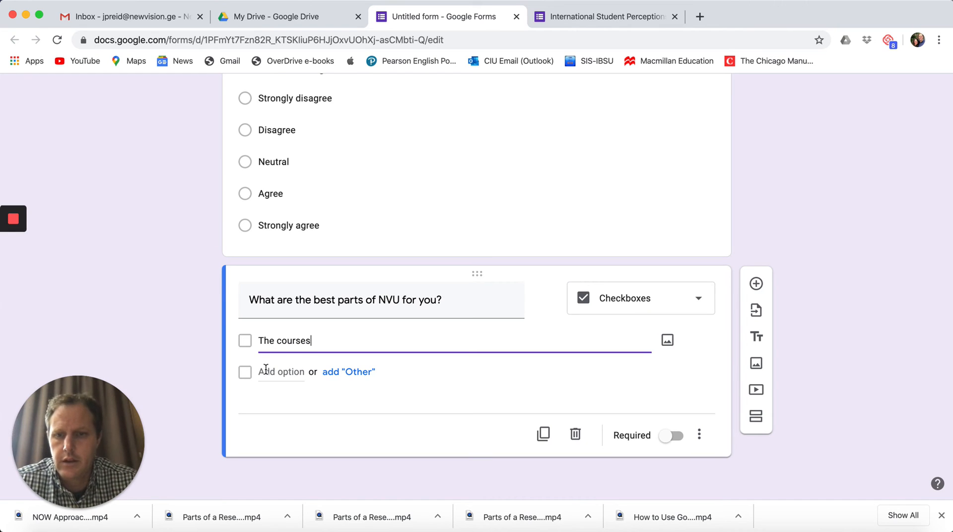
left_click(260, 372)
type("The")
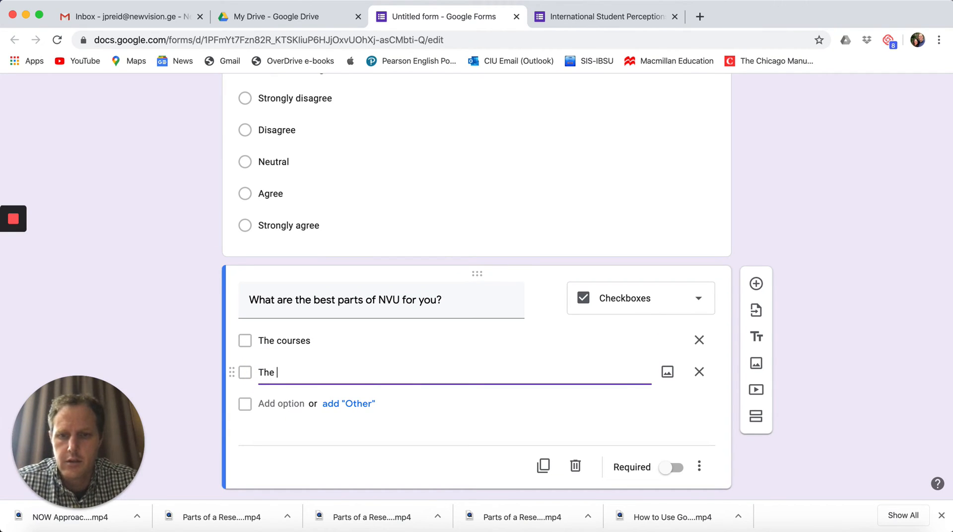
type("y classmates")
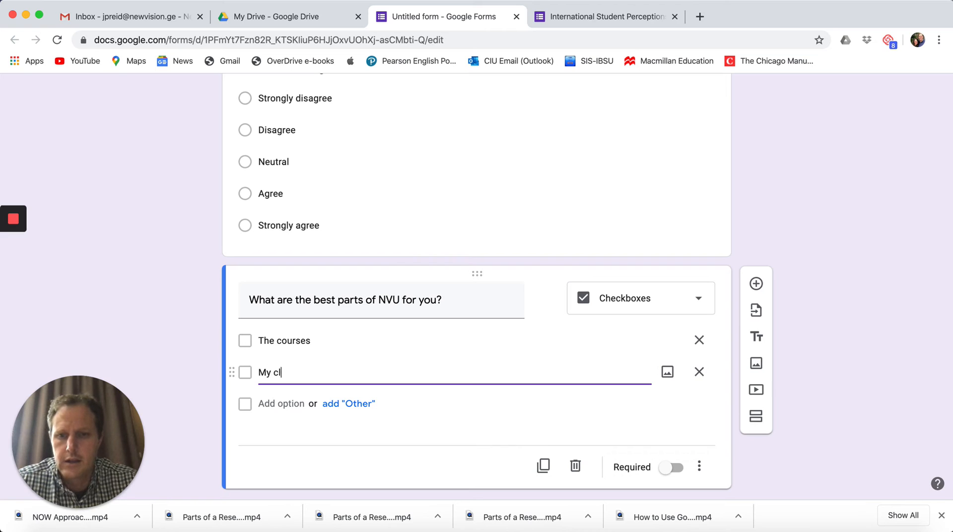
Add "My friends" and "The instructors" as the third and fourth checkbox answers
left_click(263, 402)
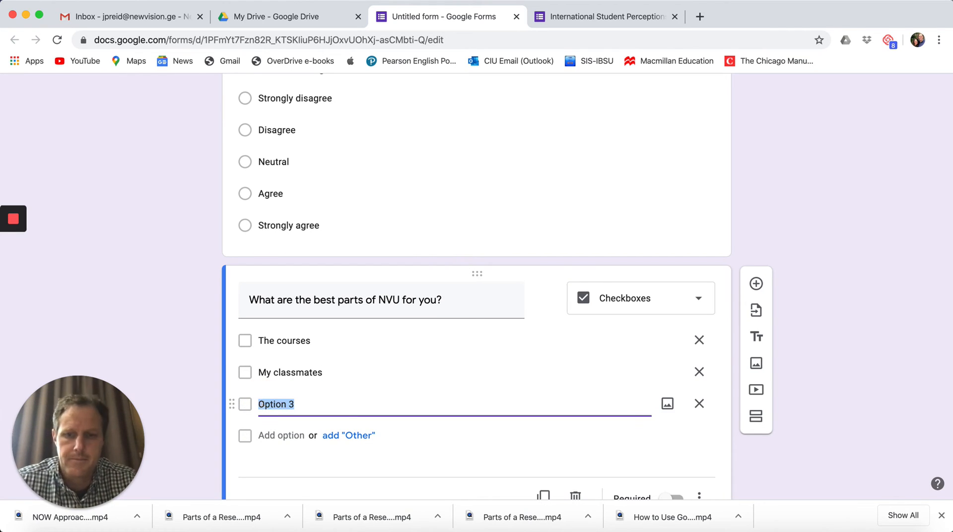
type("My ")
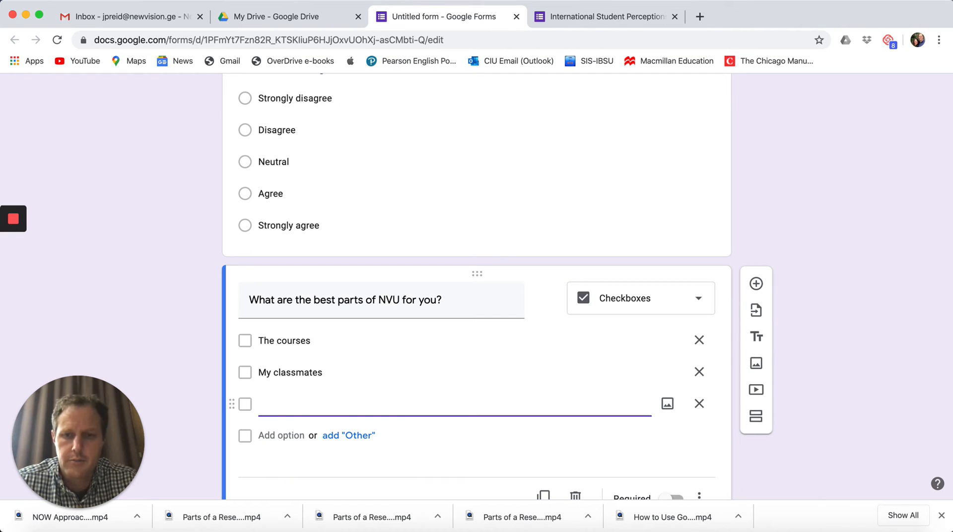
type("My friends")
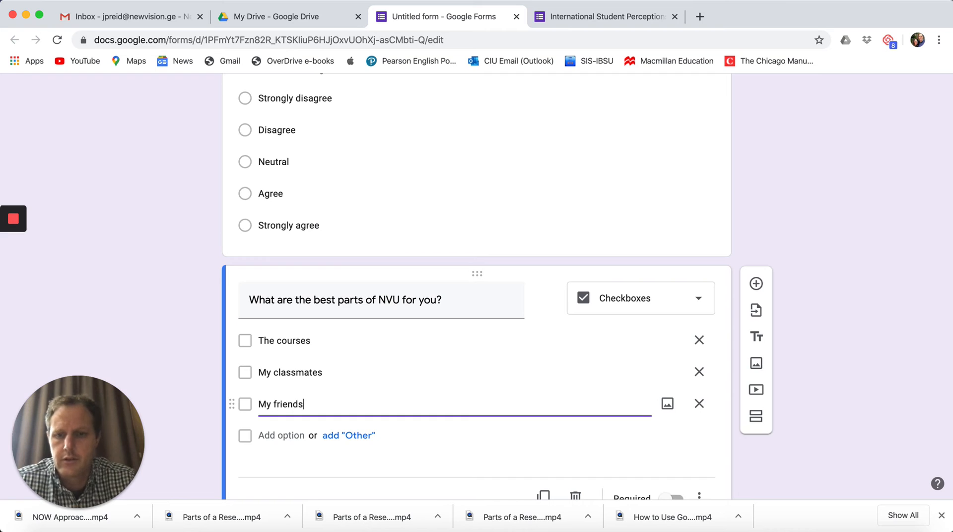
left_click(266, 435)
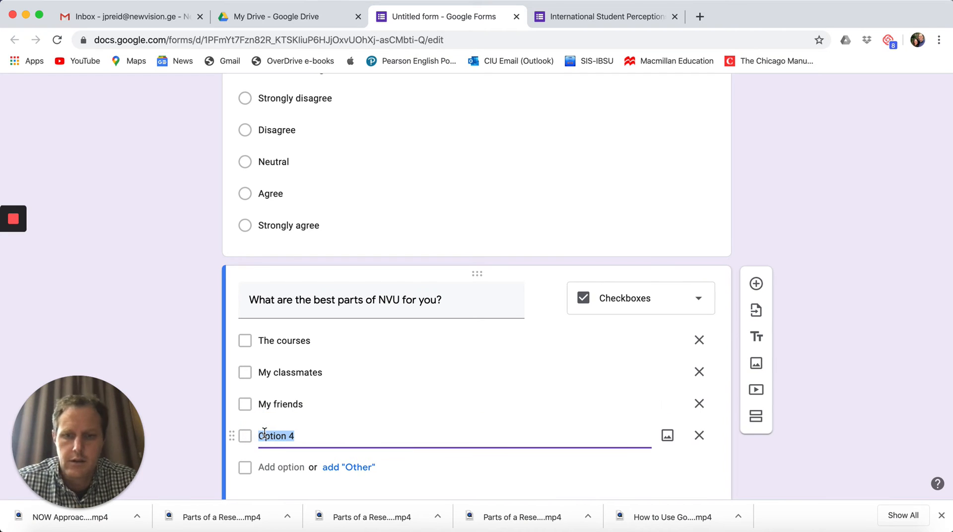
type("The instructors")
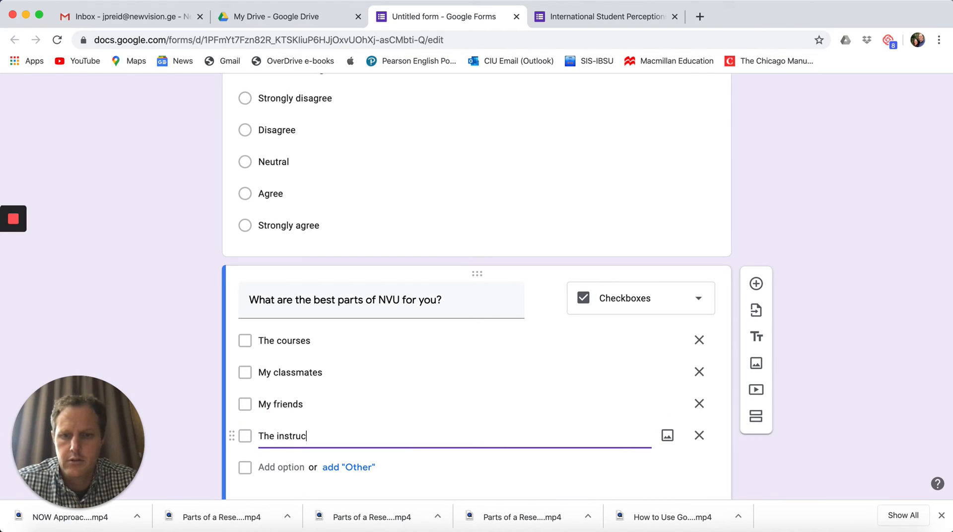
Add "The price" and "The city of Tbilisi" as the fifth and sixth checkbox answers
left_click(281, 466)
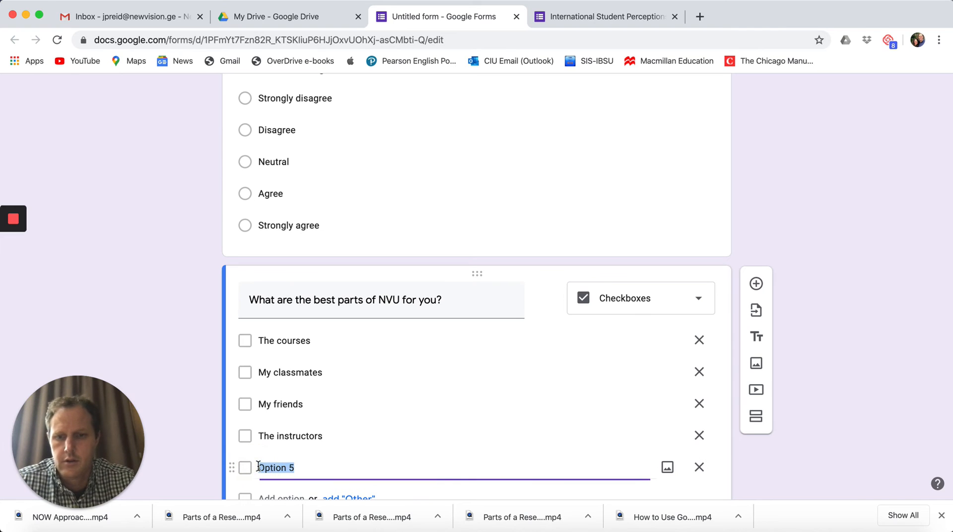
type("The price")
scroll(344, 451, "down", 3)
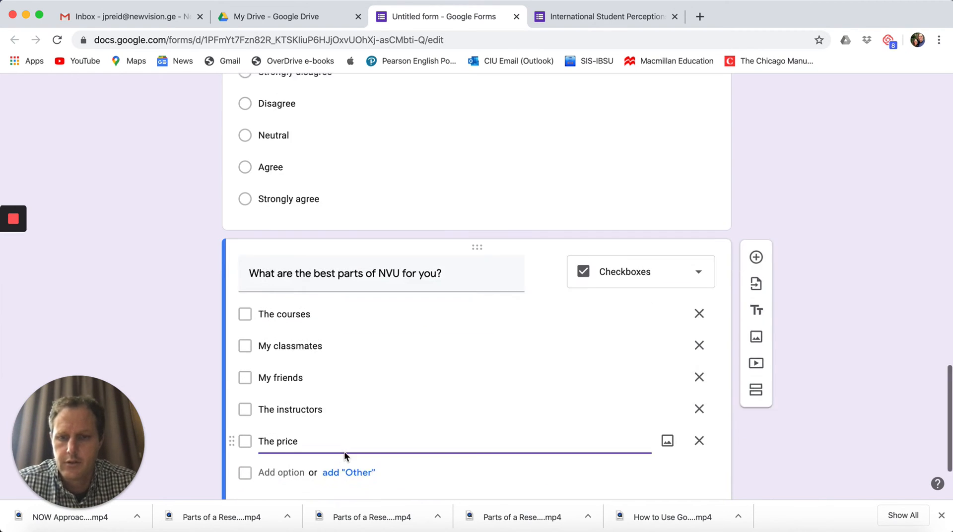
left_click(266, 380)
type("The city of Tbi")
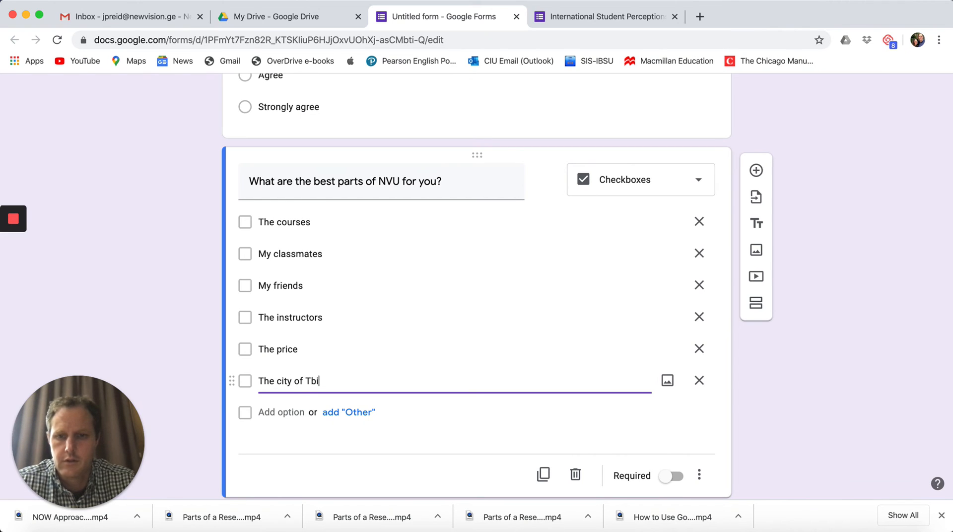
type("lisi")
Add "The country of Georgia", "The university's reputation" and an "Other" choice to finish the list of checkbox answers
left_click(265, 412)
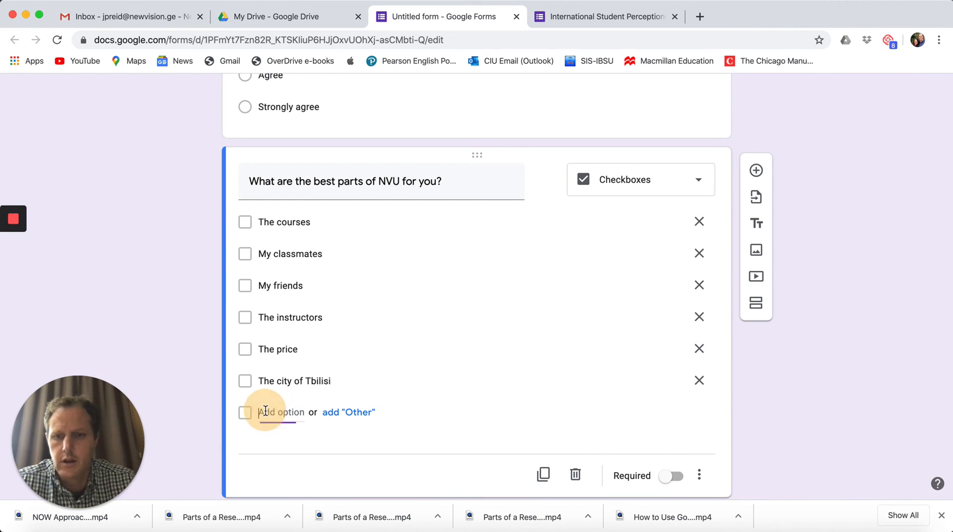
type("The country o")
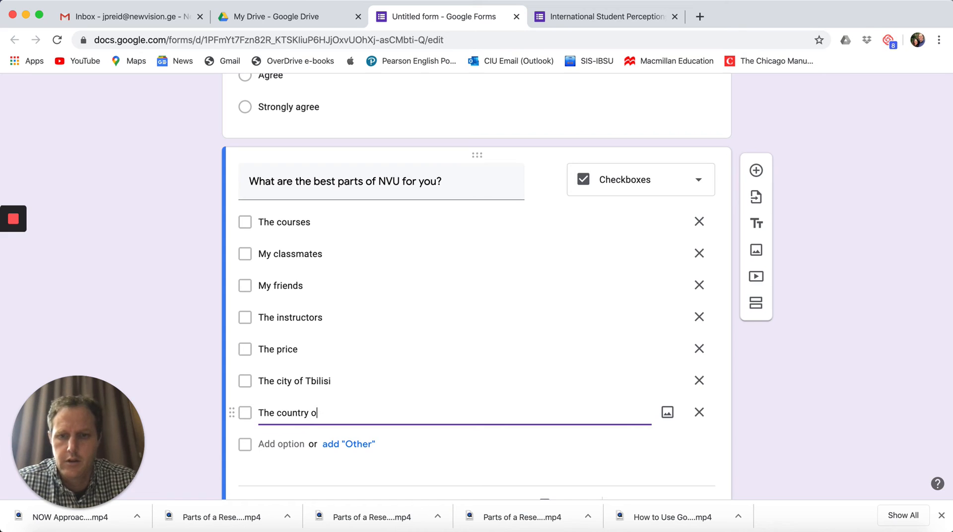
type("f Georgia")
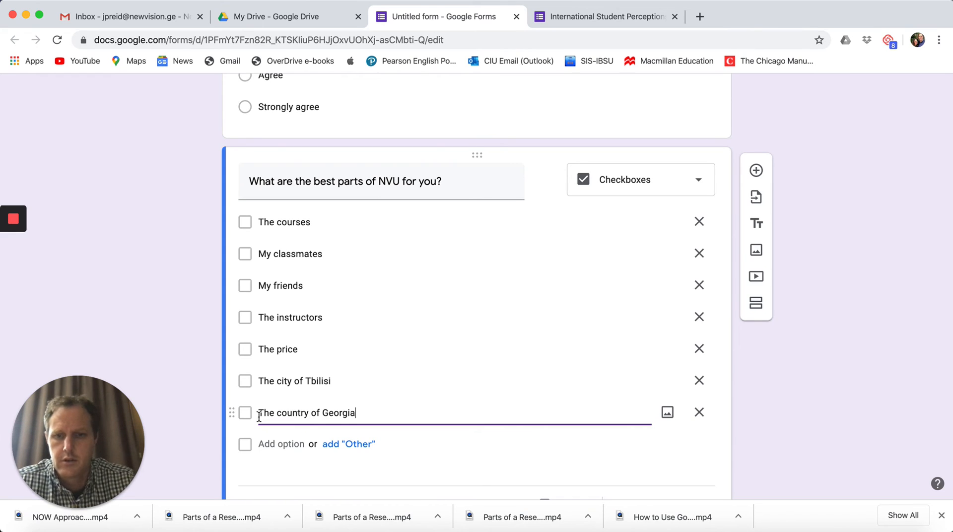
left_click(263, 443)
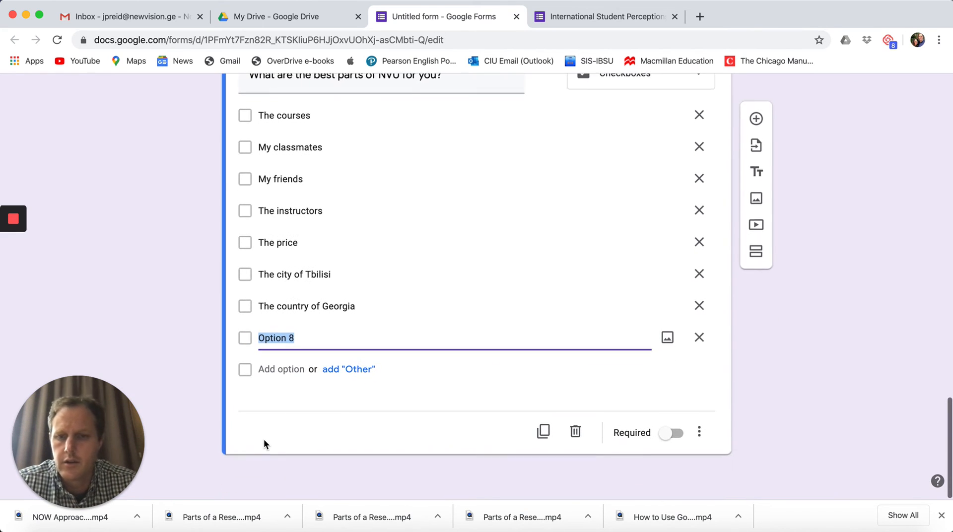
type("THe")
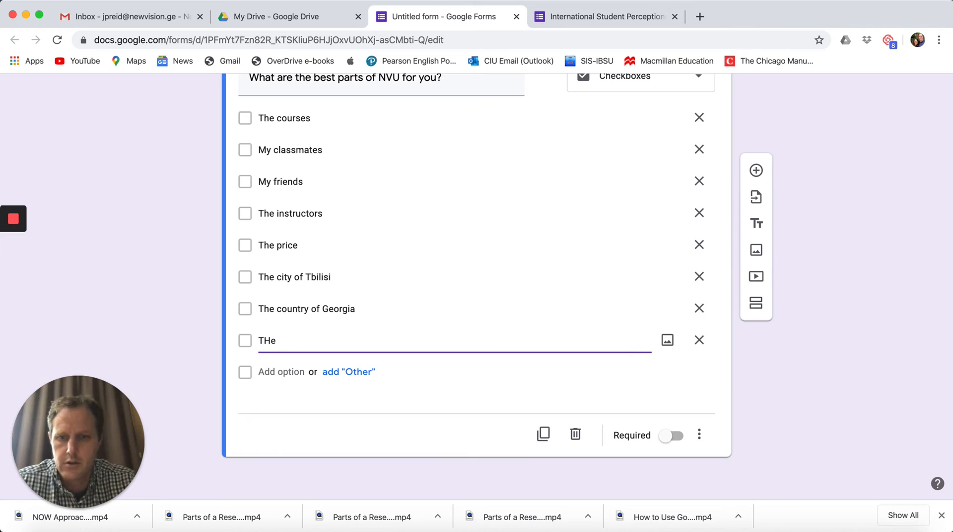
type(" ree universi")
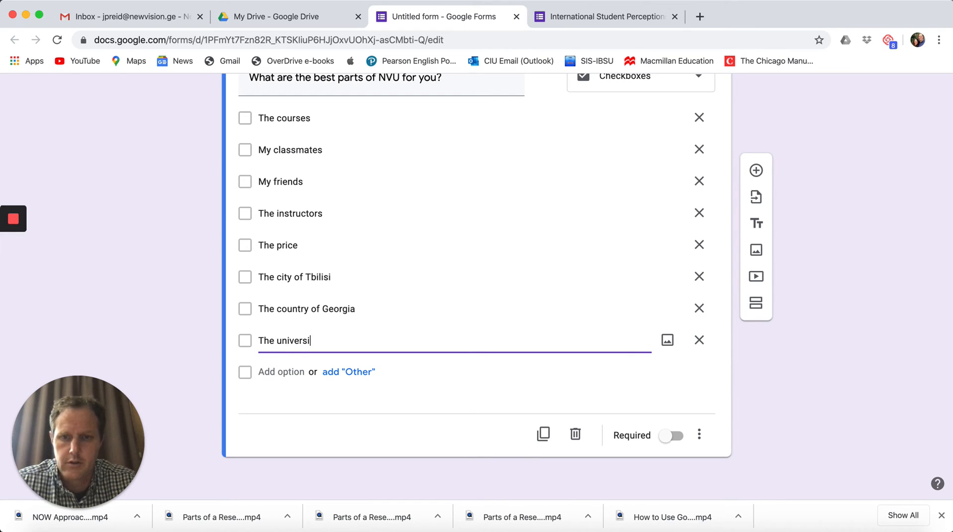
type("ty's repu")
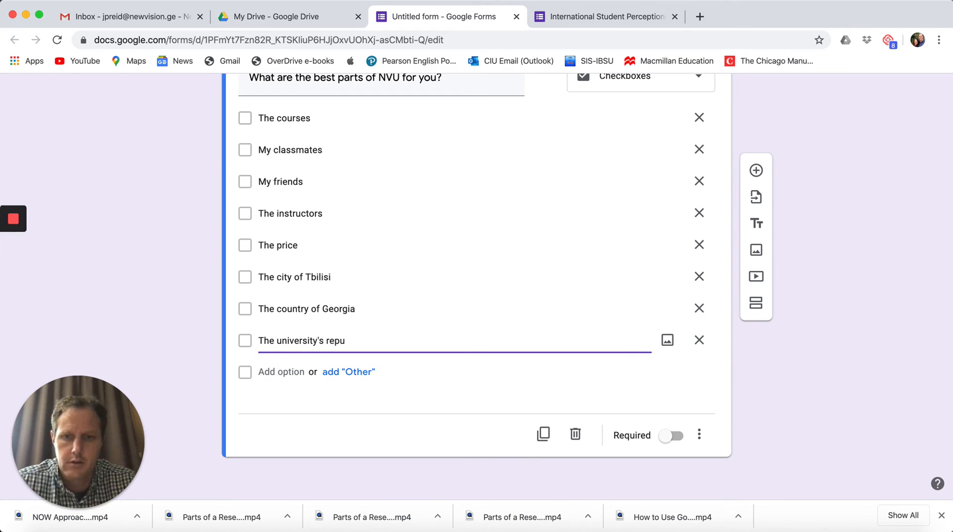
type("tation")
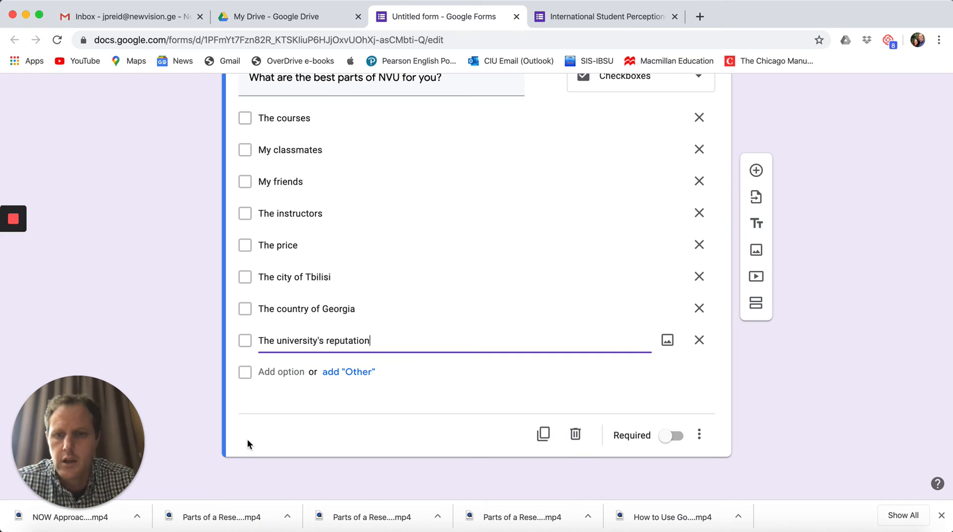
left_click(340, 372)
Delete the checkbox question about the best parts of NVU and the multiple choice question about NVU being welcoming
scroll(276, 370, "up", 2)
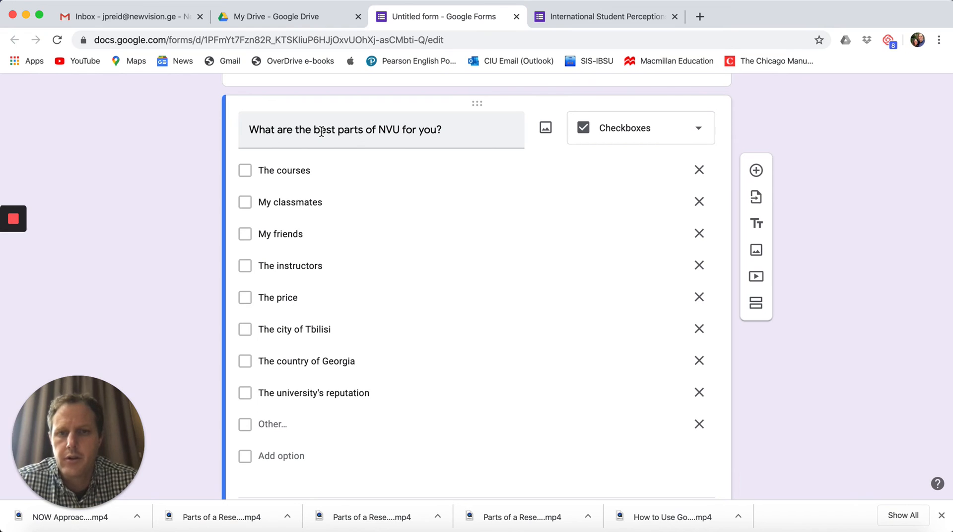
scroll(321, 131, "down", 1)
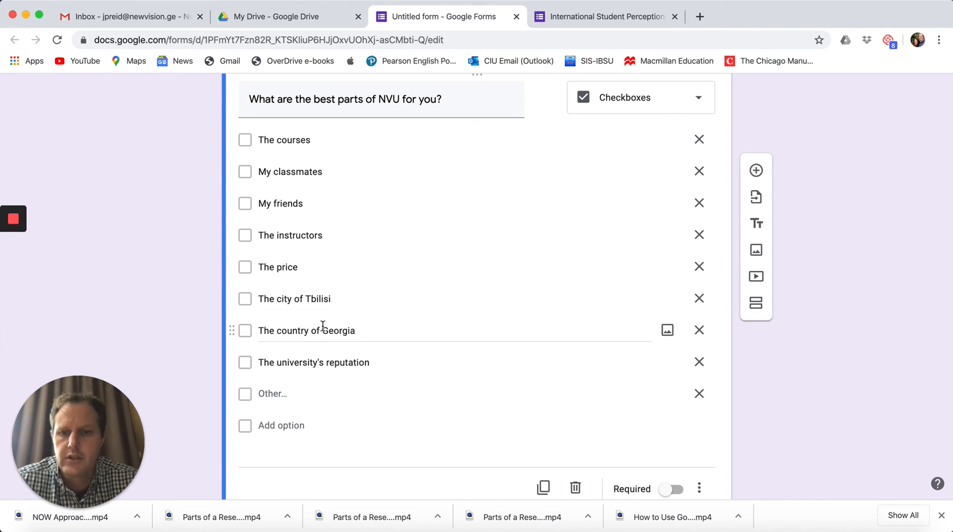
scroll(322, 325, "down", 1)
scroll(322, 325, "up", 6)
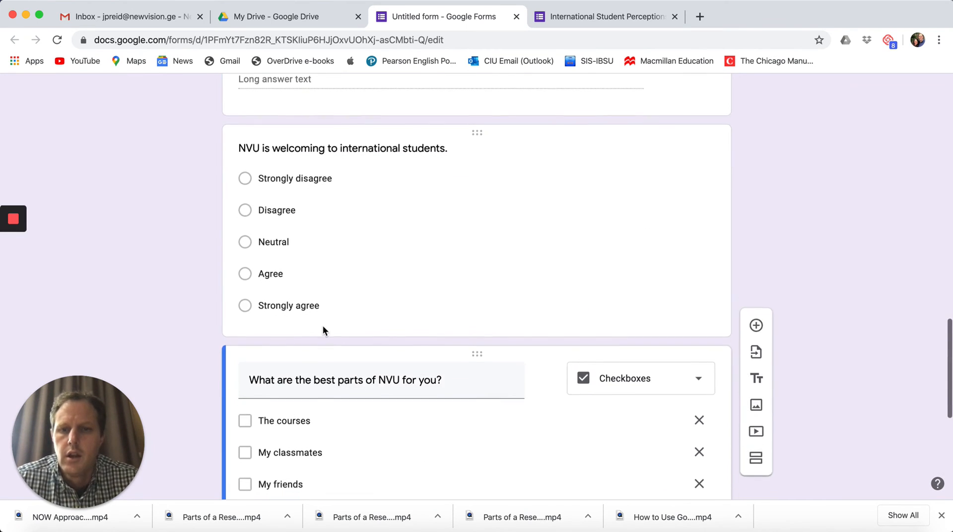
scroll(322, 328, "down", 2)
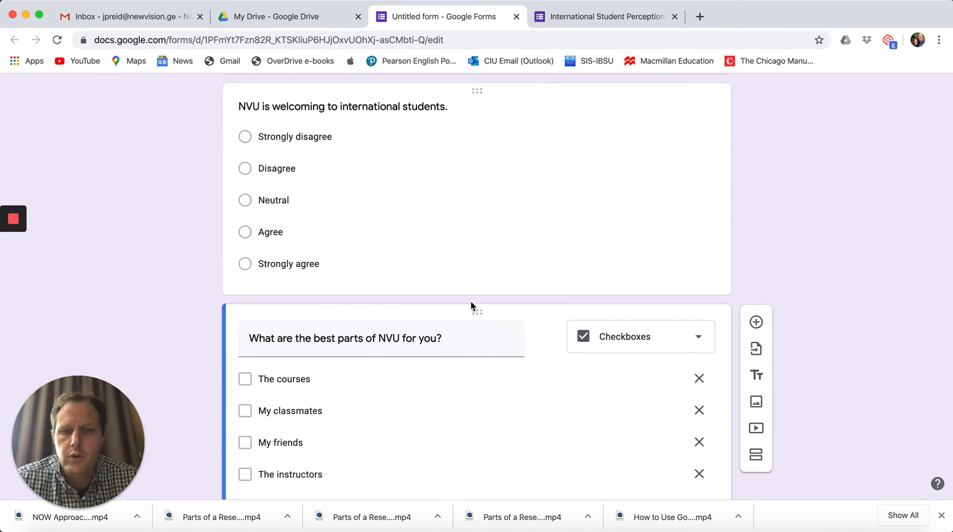
scroll(470, 377, "down", 8)
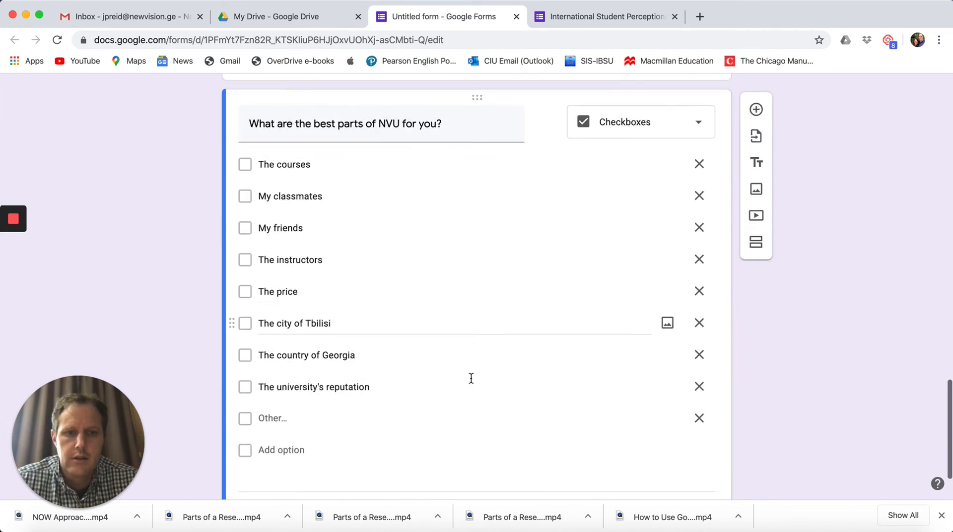
scroll(472, 378, "down", 3)
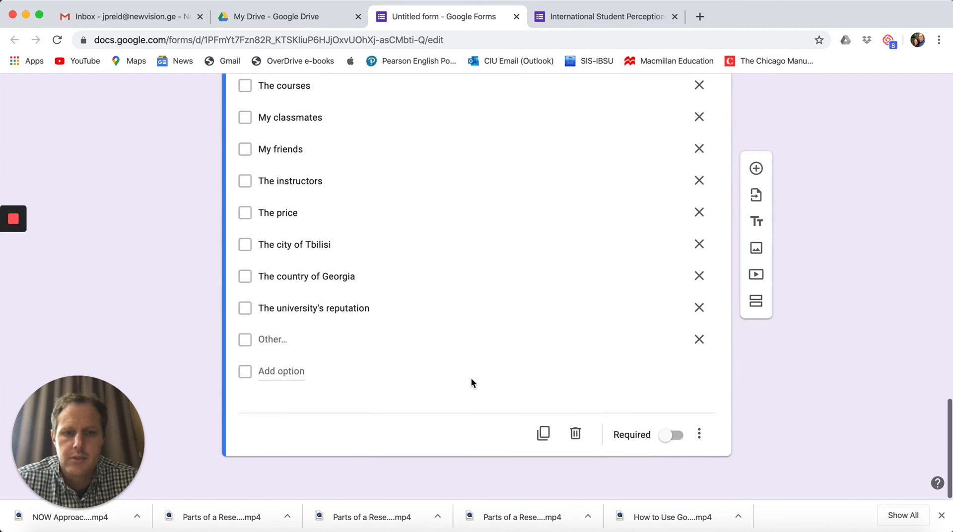
left_click(576, 435)
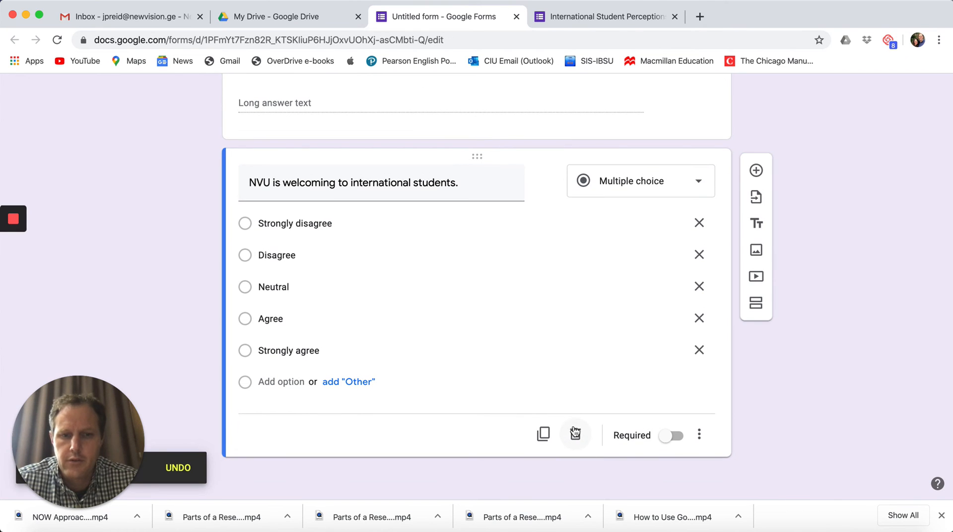
left_click(576, 435)
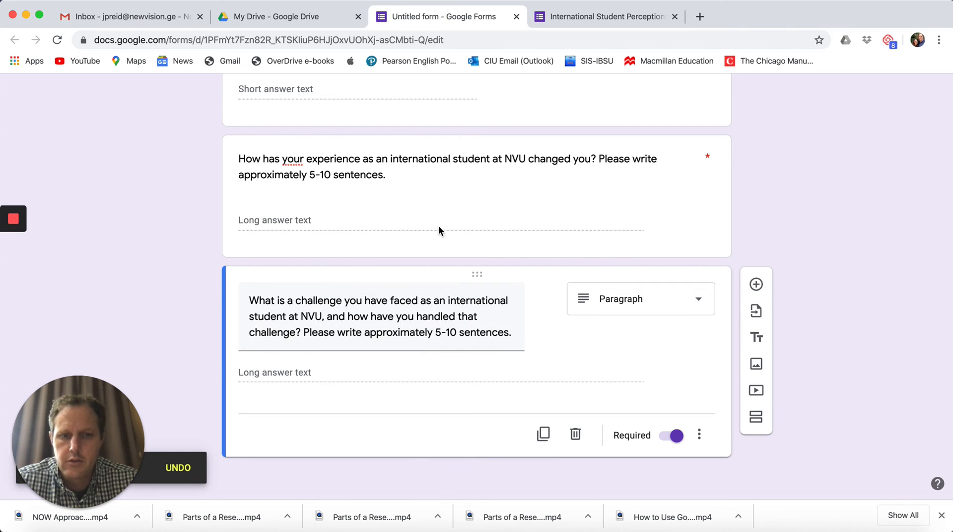
left_click(449, 181)
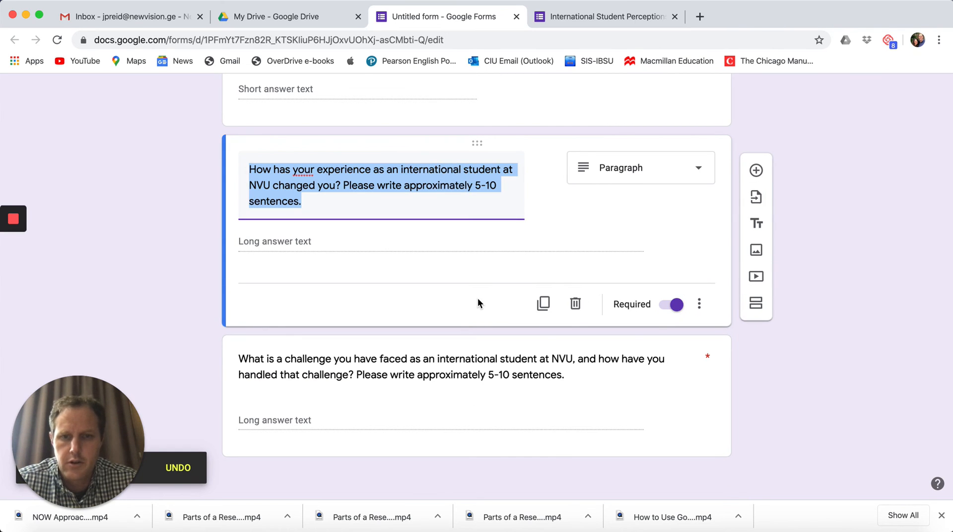
scroll(477, 298, "up", 10)
scroll(477, 298, "up", 2)
left_click(535, 184)
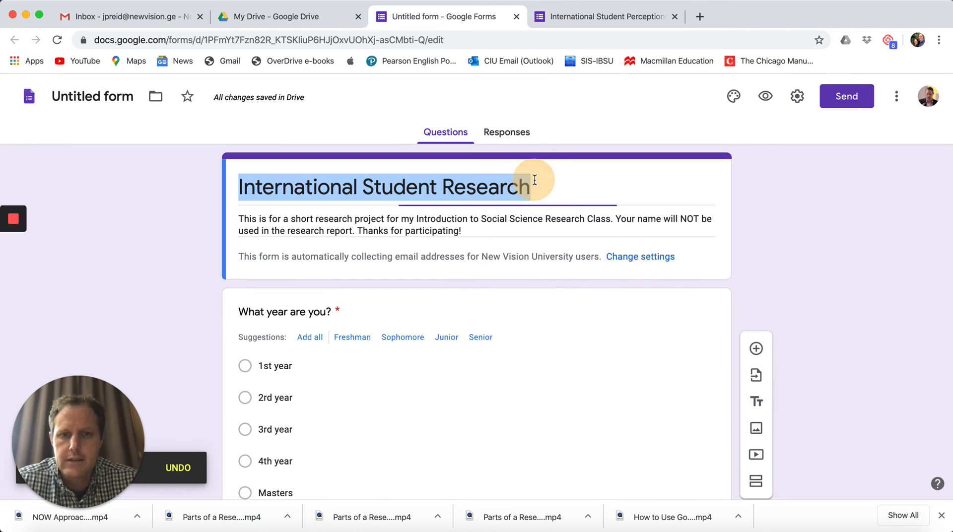
left_click(615, 229)
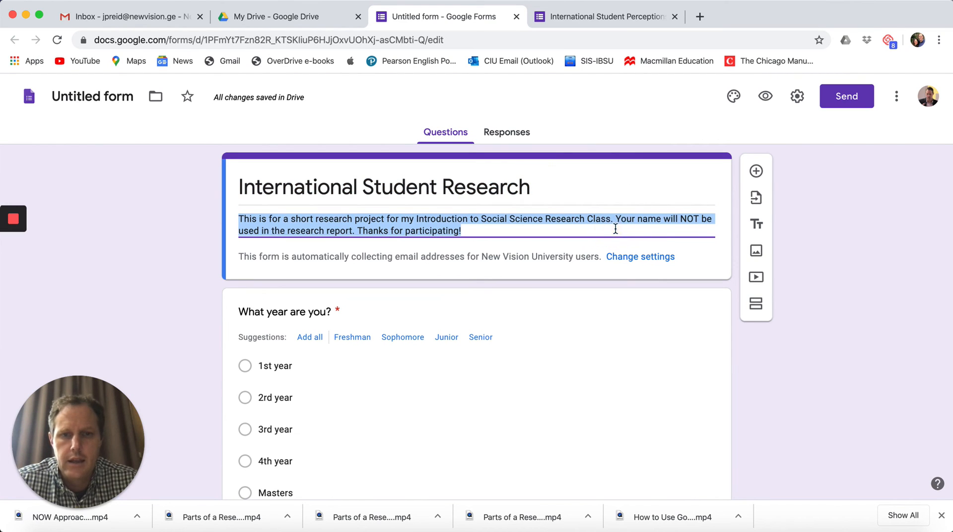
Examine the form's email sending options, including the recipient and message fields, and cancel without sending
left_click(838, 99)
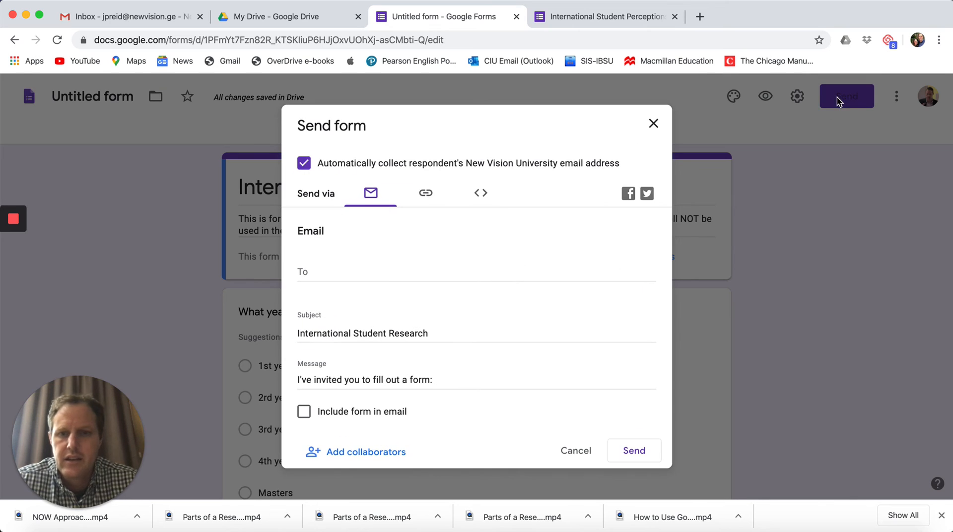
left_click(347, 268)
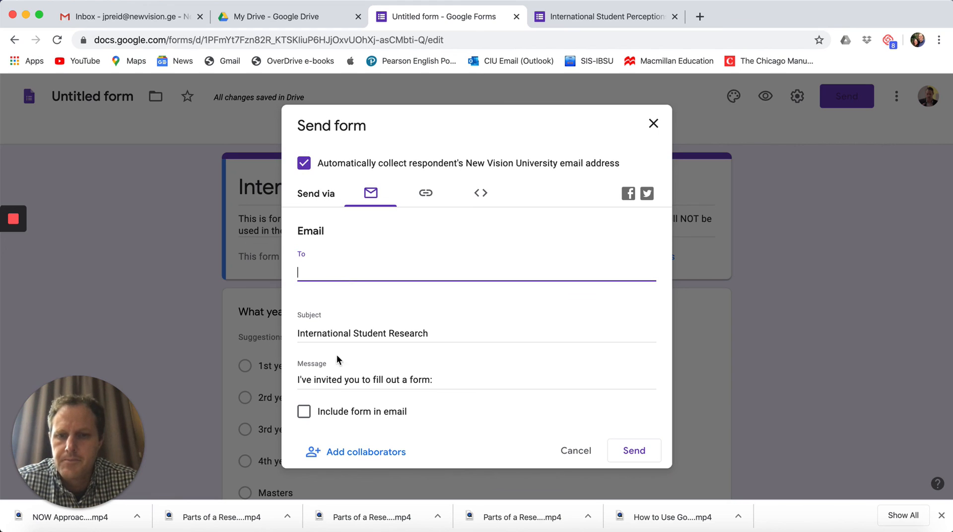
left_click(353, 379)
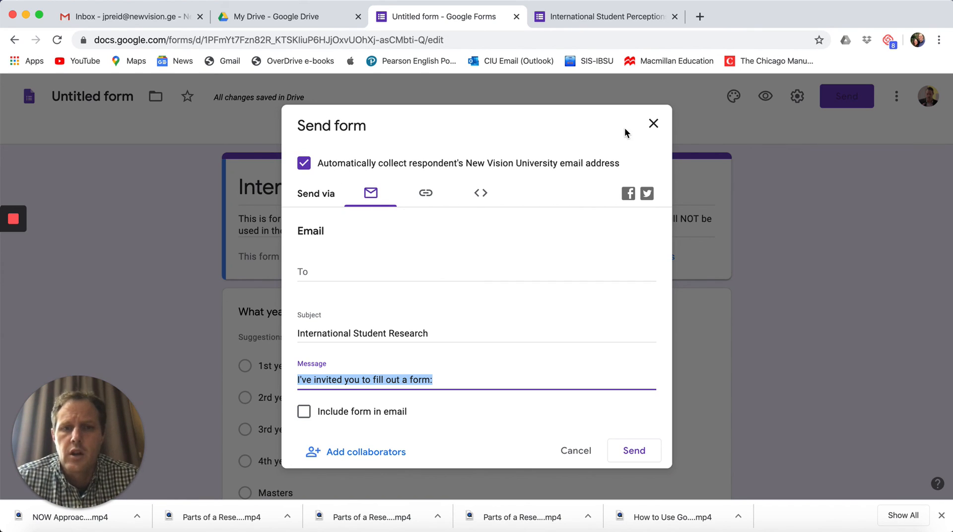
left_click(574, 452)
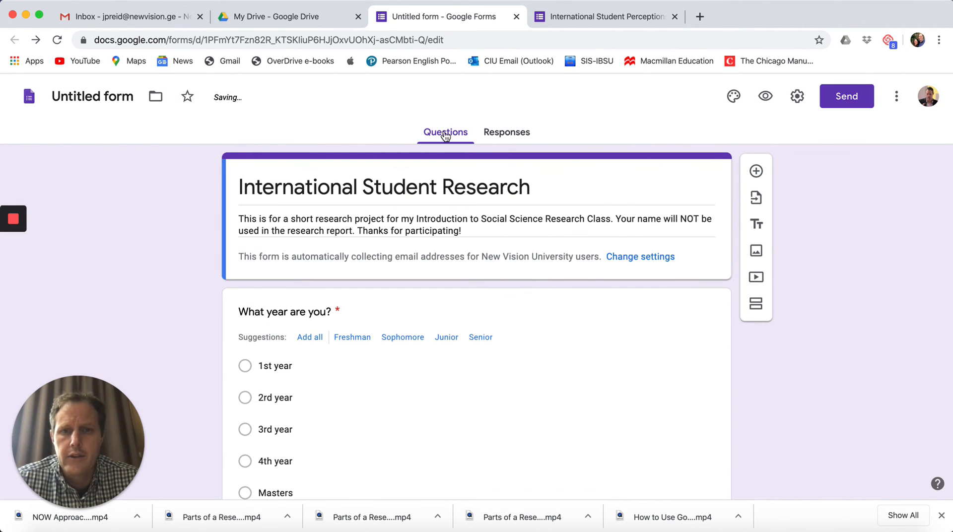
View the form's responses and return to its questions
left_click(504, 134)
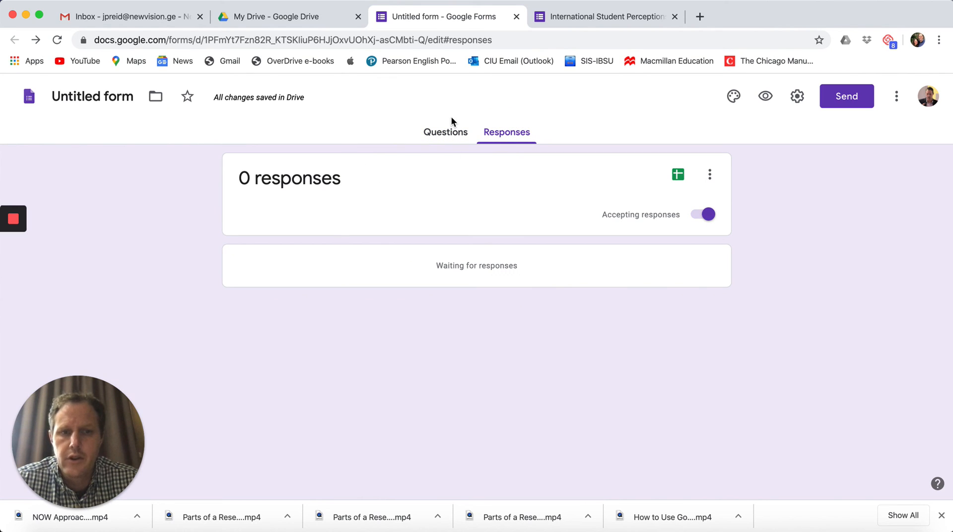
left_click(445, 132)
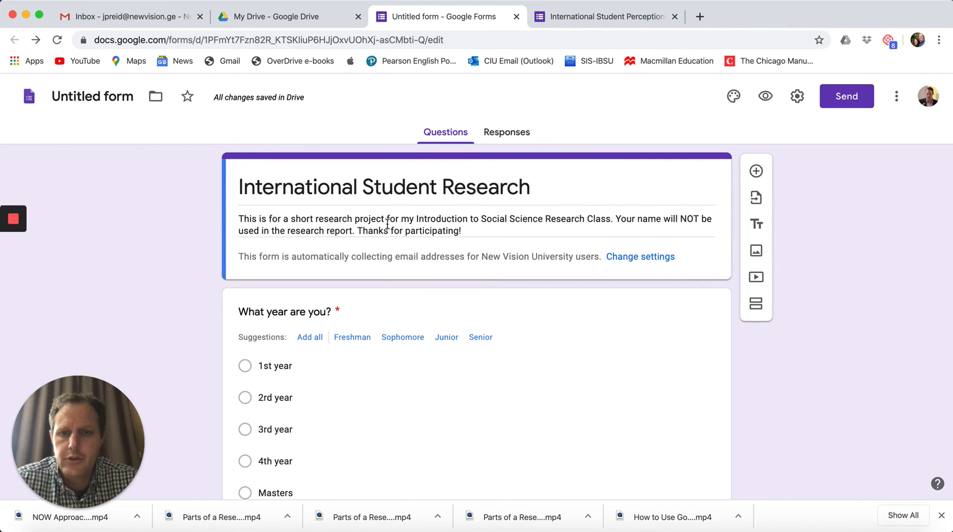
Delete the word "Thanks" from the form description and enter it again in the same place
triple_click(372, 230)
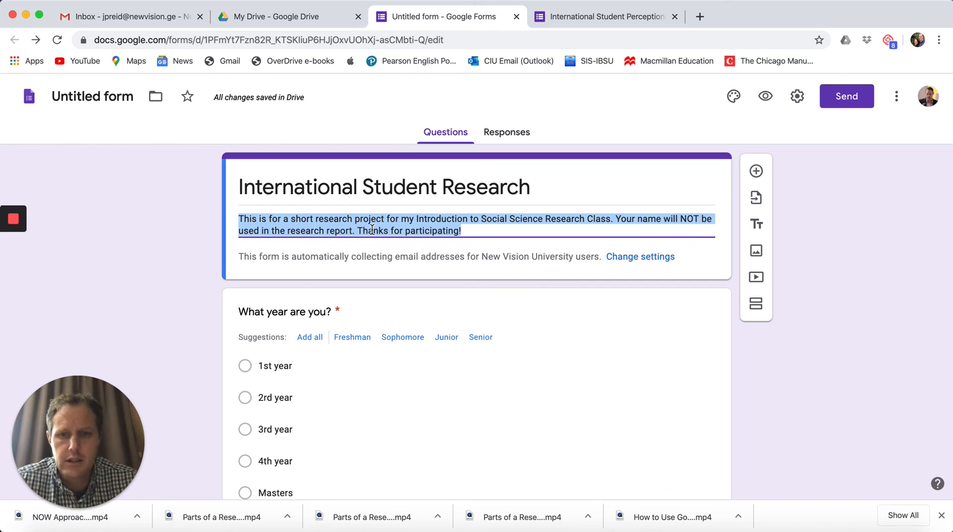
left_click(372, 230)
double_click(372, 230)
key("BackSpace")
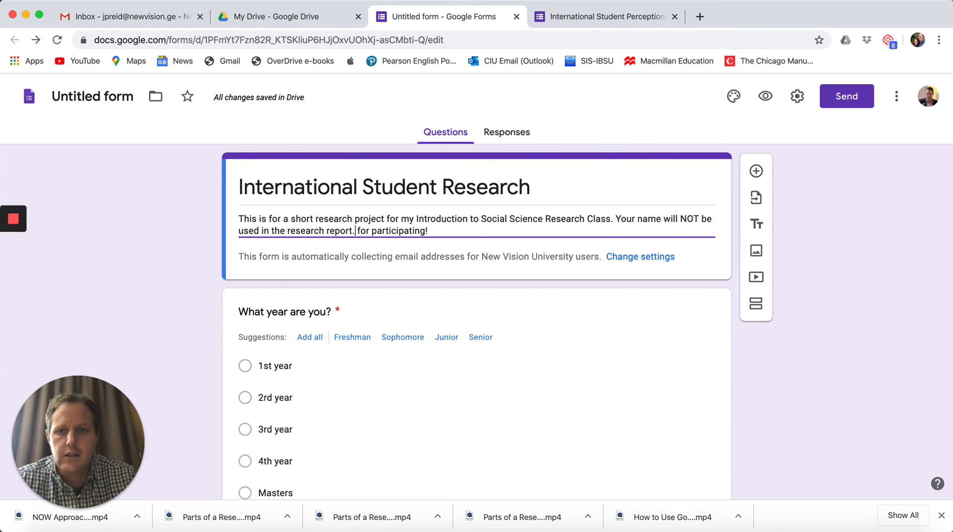
type("Than")
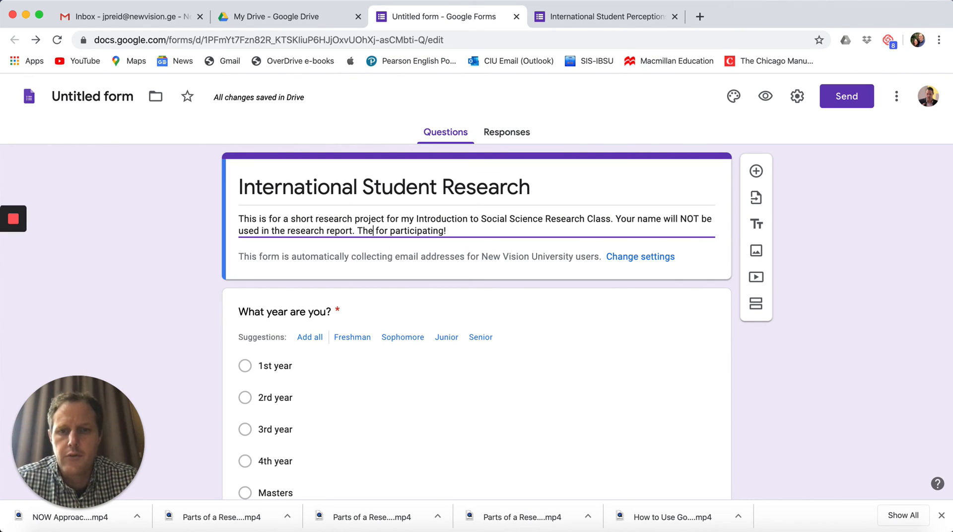
type("ks")
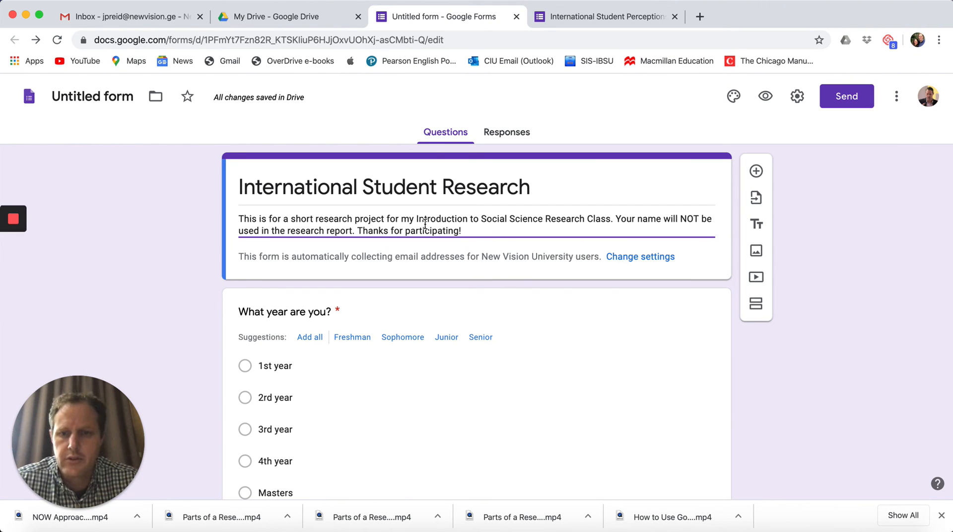
Rename the untitled form file as "International Student Form", keeping the title shown to respondents as it is
scroll(425, 223, "down", 15)
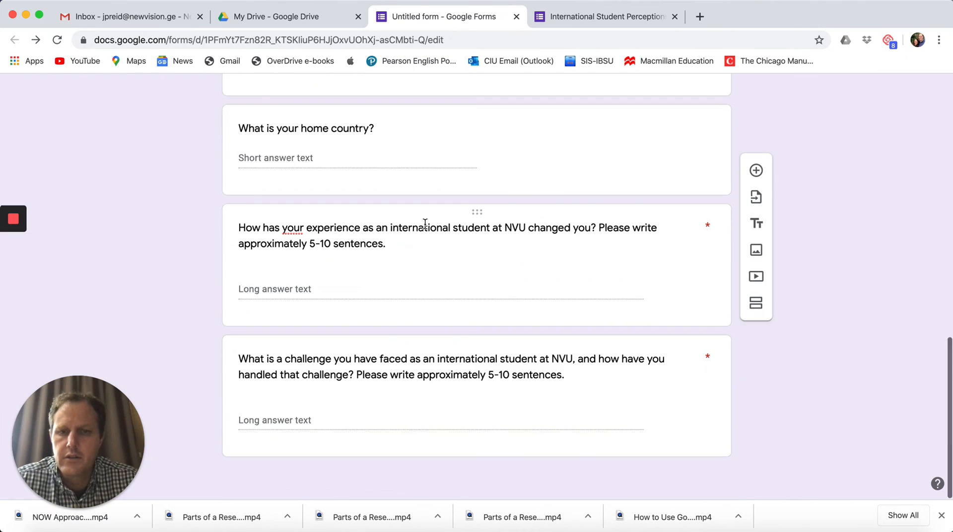
scroll(425, 225, "up", 10)
scroll(425, 228, "up", 4)
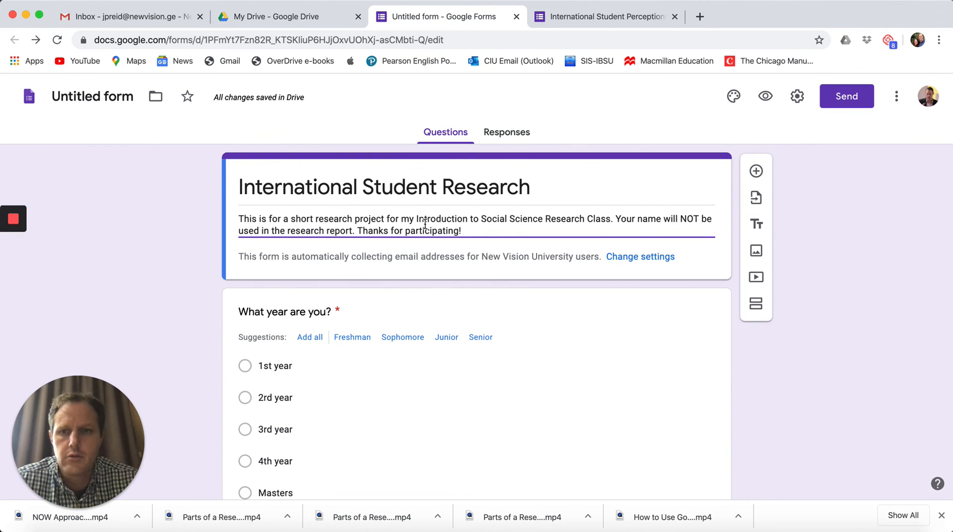
triple_click(350, 193)
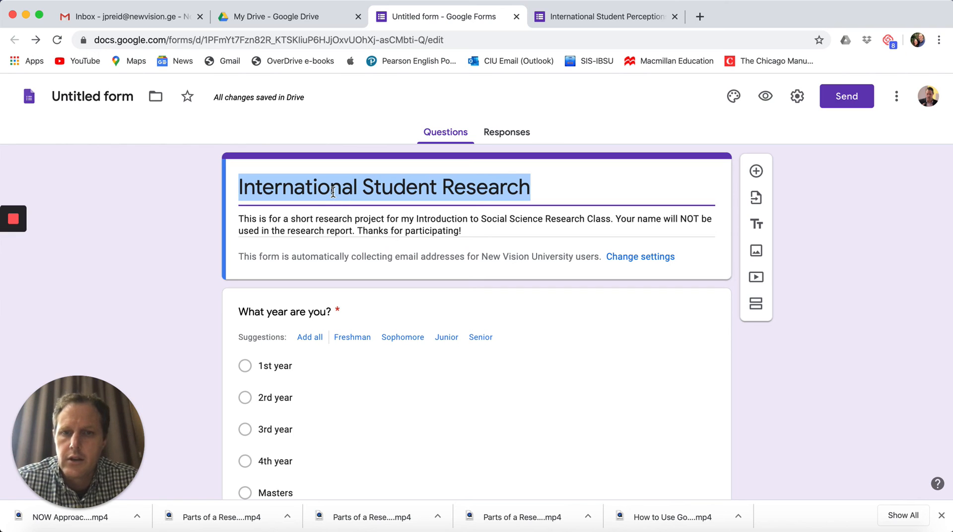
left_click(92, 96)
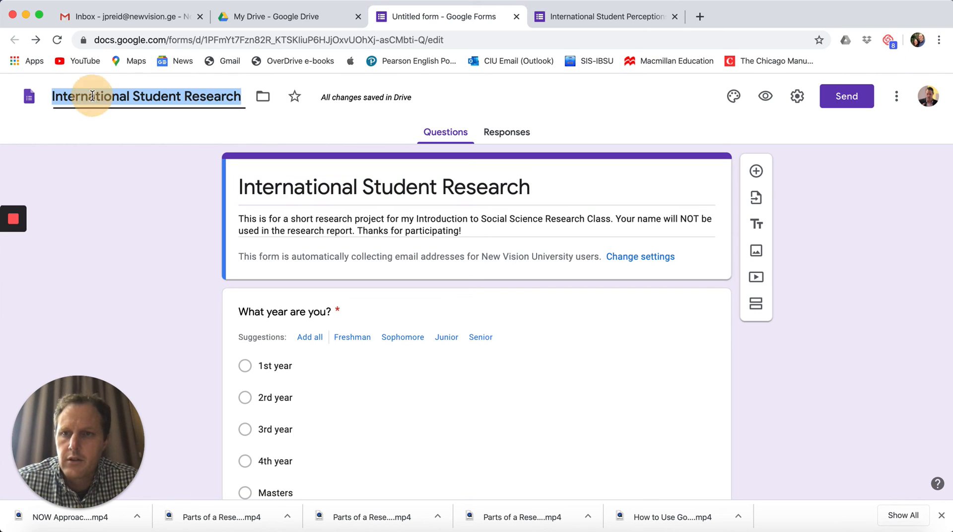
left_click(93, 96)
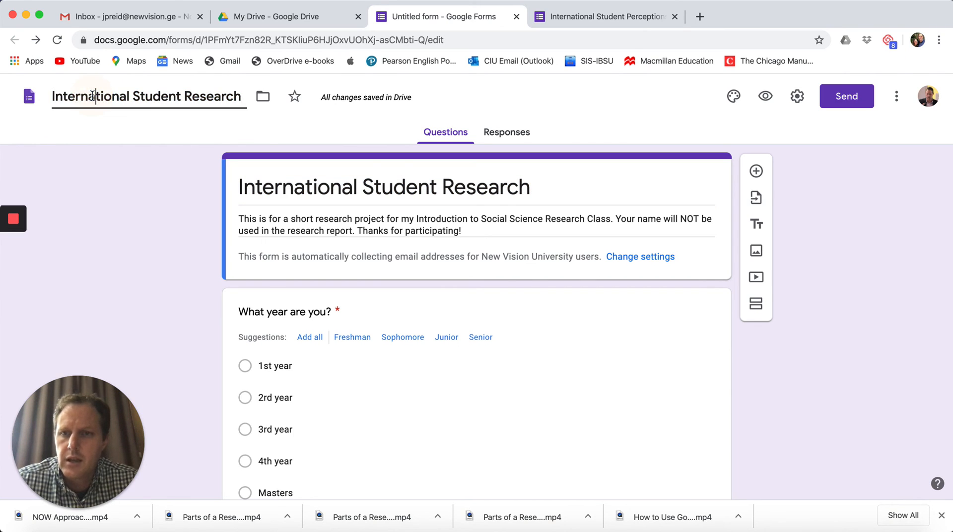
double_click(156, 96)
double_click(198, 95)
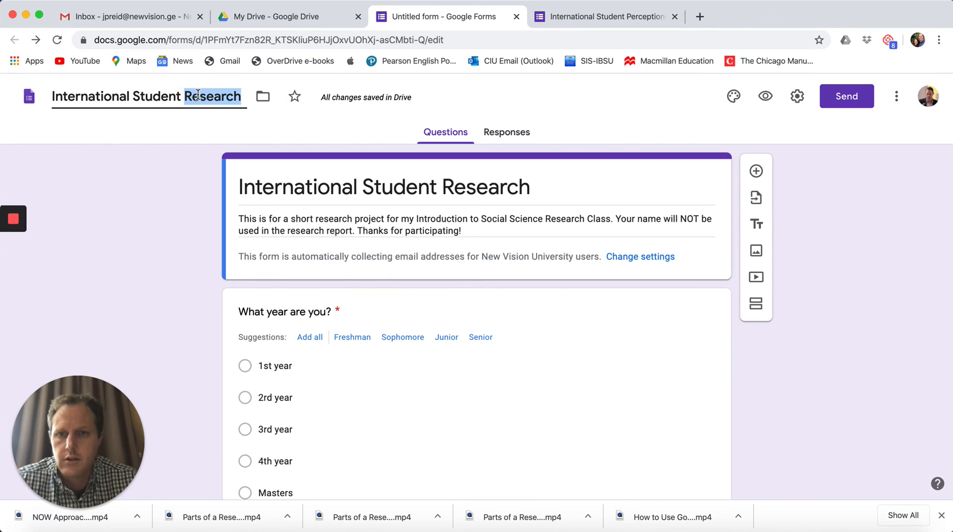
type("Form")
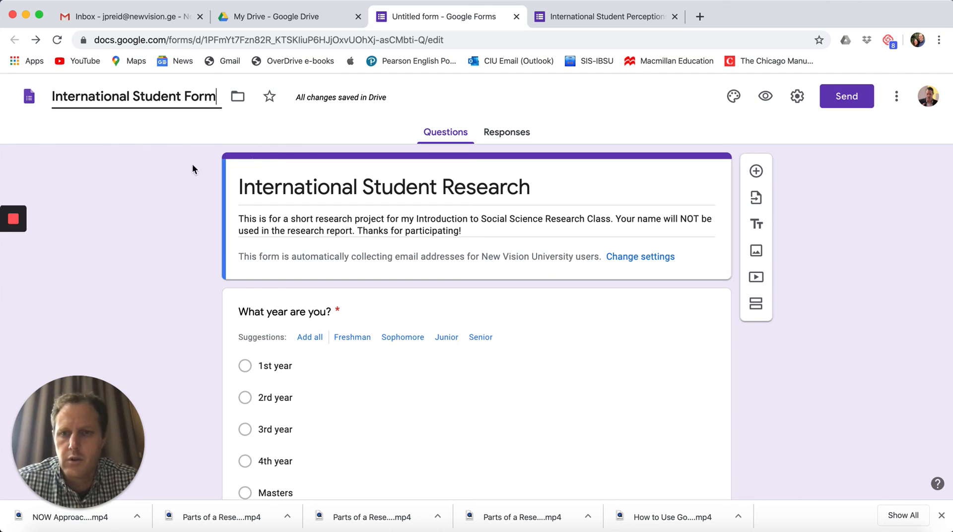
triple_click(273, 182)
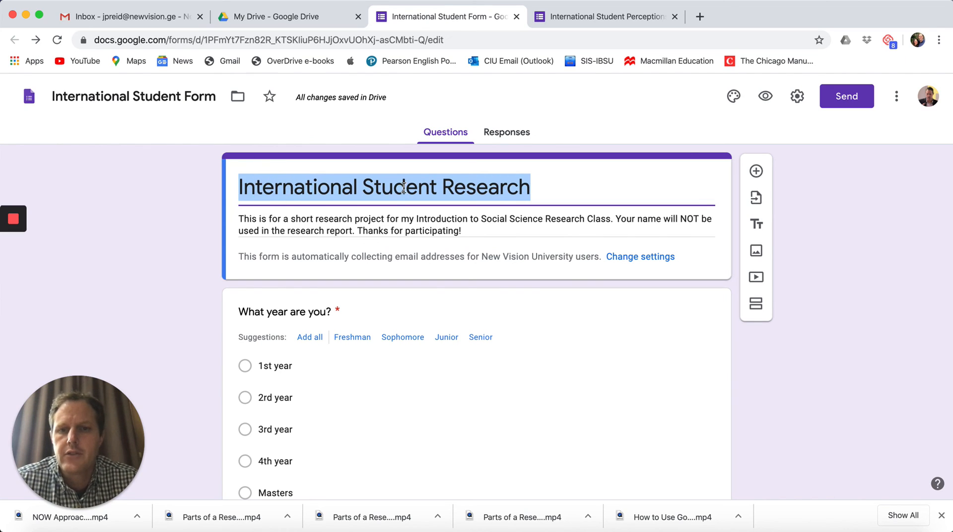